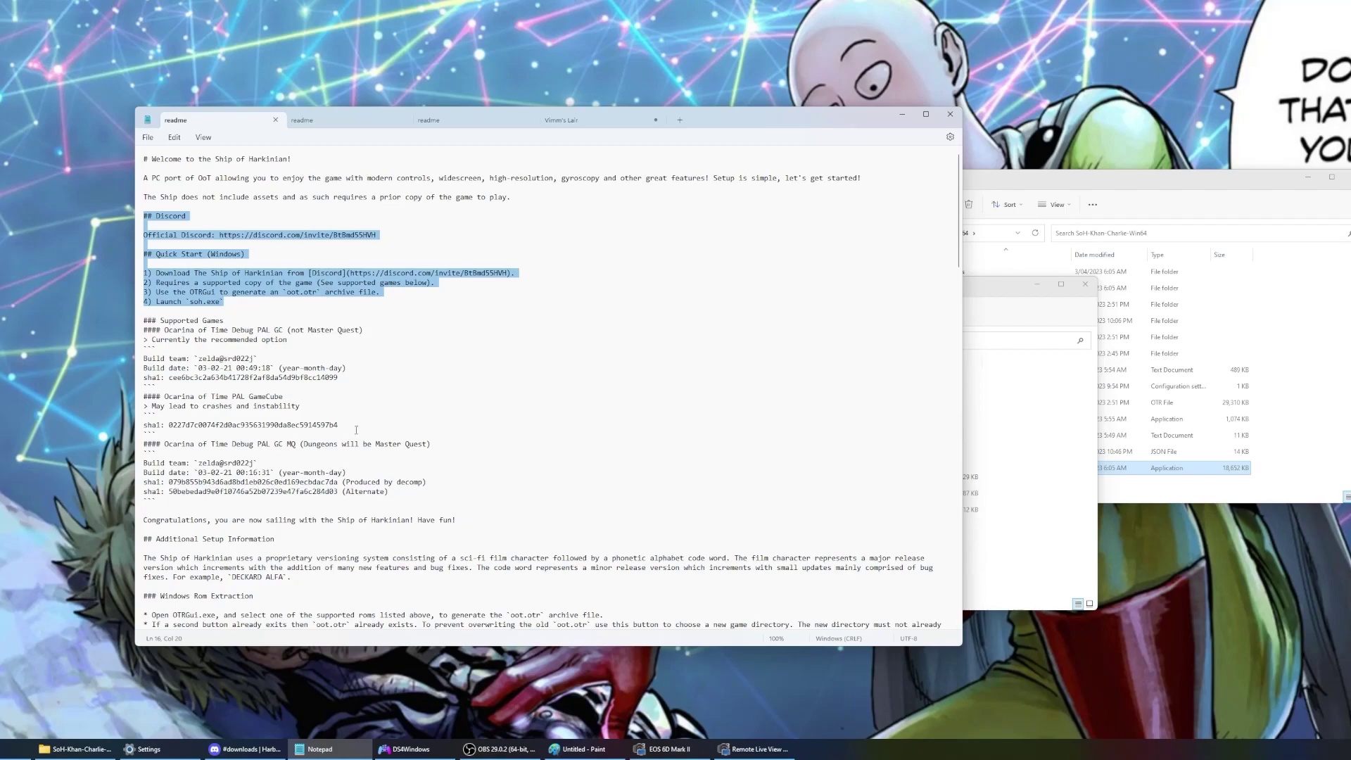
Show the Discord #downloads post for Ship of Harkinian 6.1.2 beside the Notepad readme
left_click(247, 749)
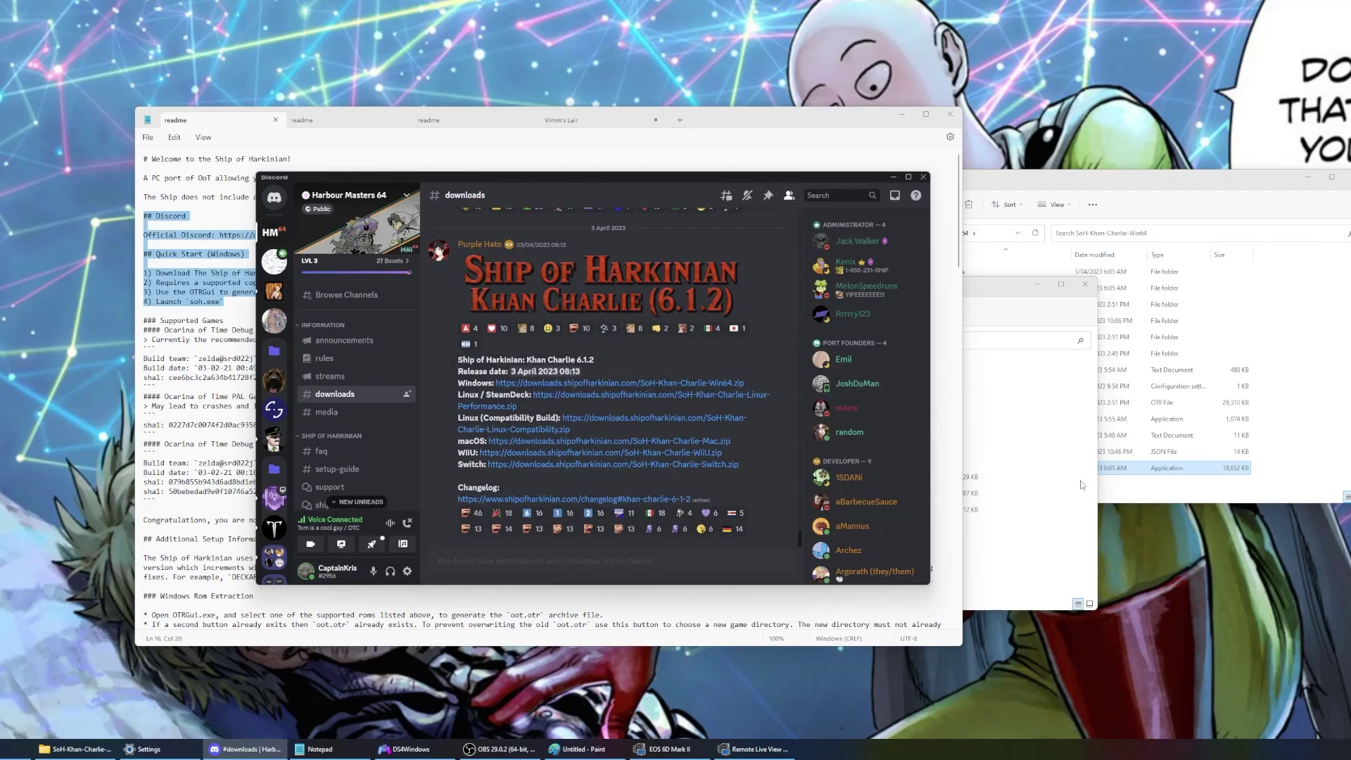
Check the SoH-Khan-Charlie-Win64 zip's actions, then open the extracted SoH-Khan-Charlie-Win64demo folder
left_click(83, 751)
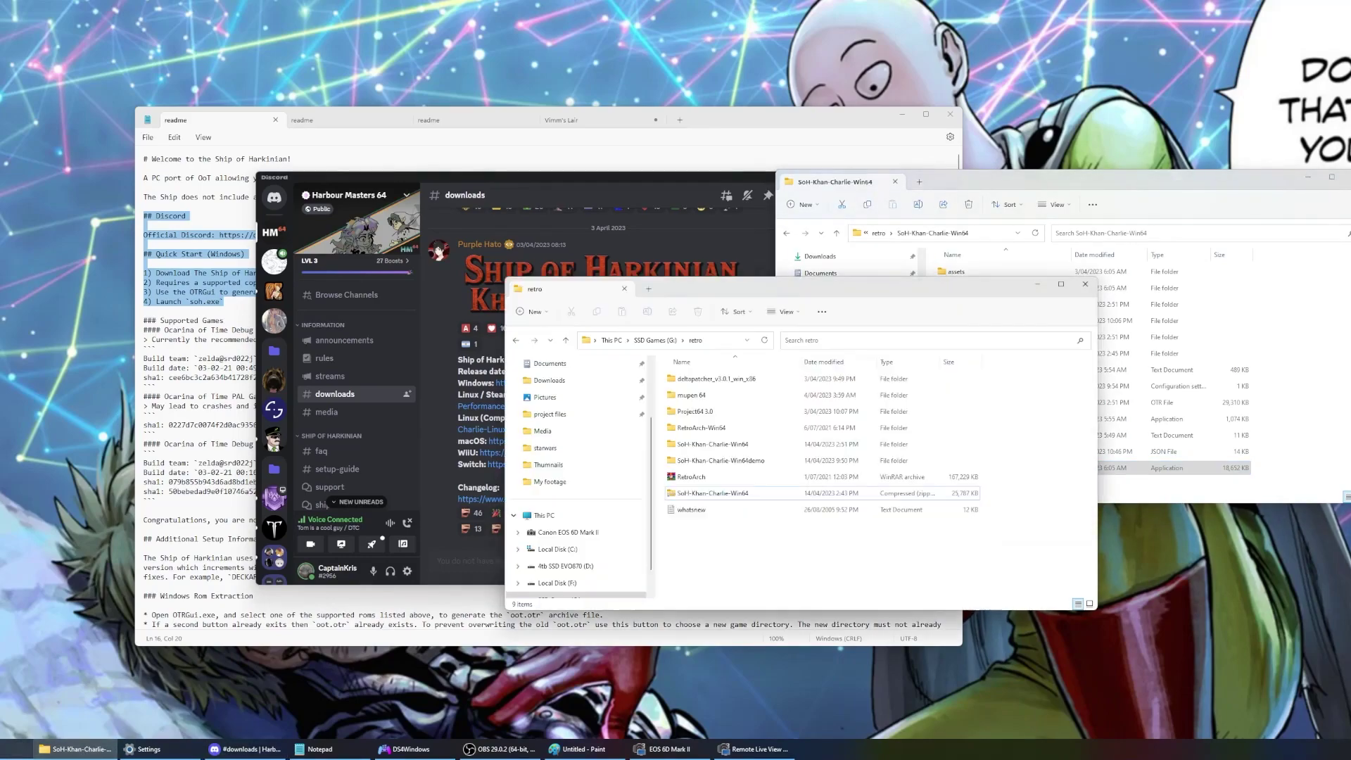
left_click(703, 500)
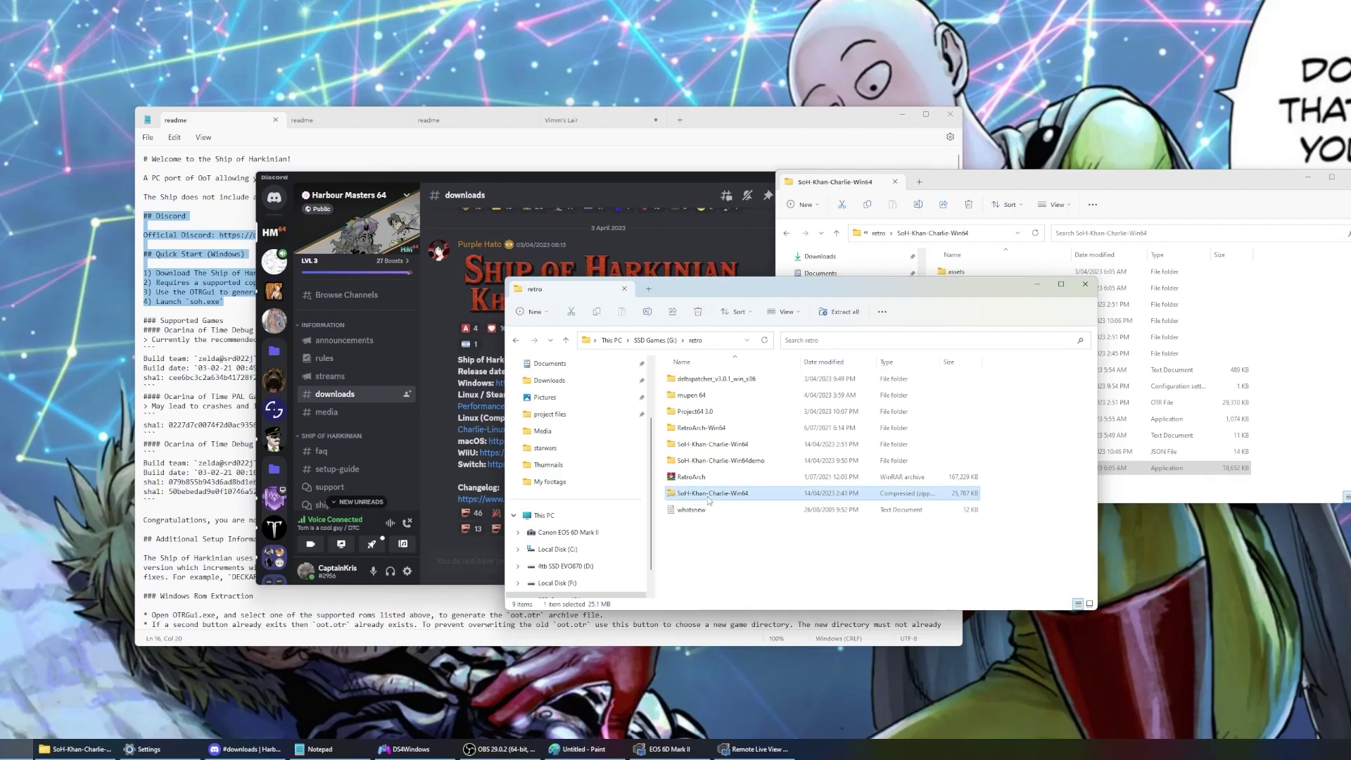
right_click(703, 499)
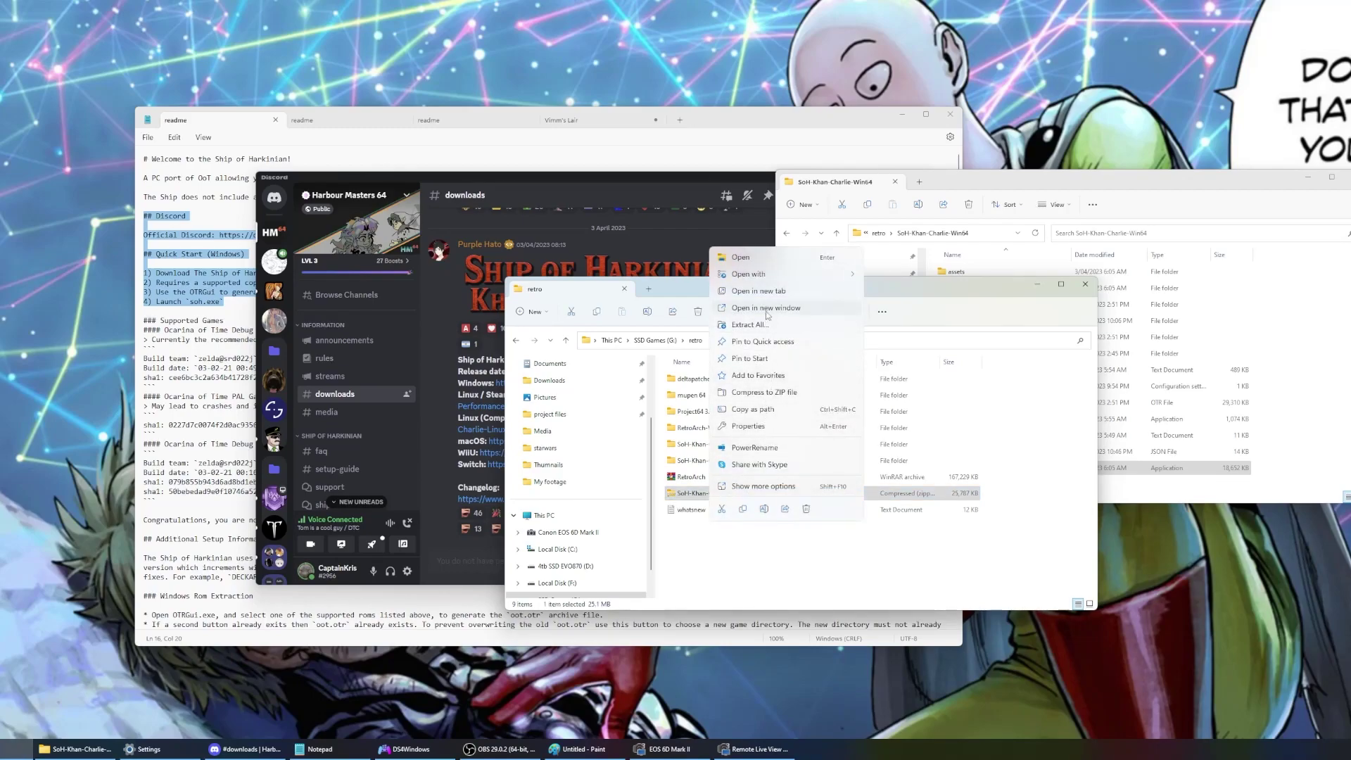
left_click(699, 546)
double_click(704, 460)
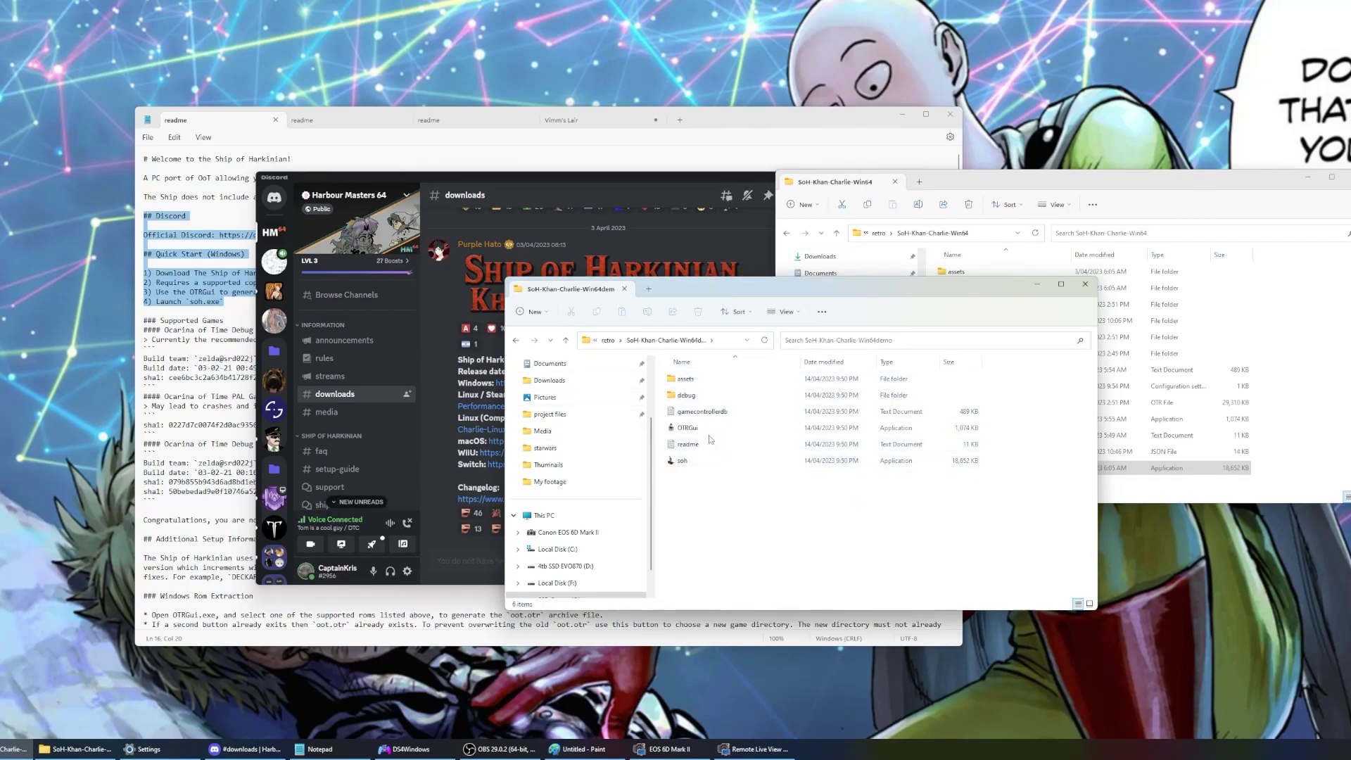
Launch soh, allowing it past the SmartScreen warning with More info > Run anyway
double_click(699, 466)
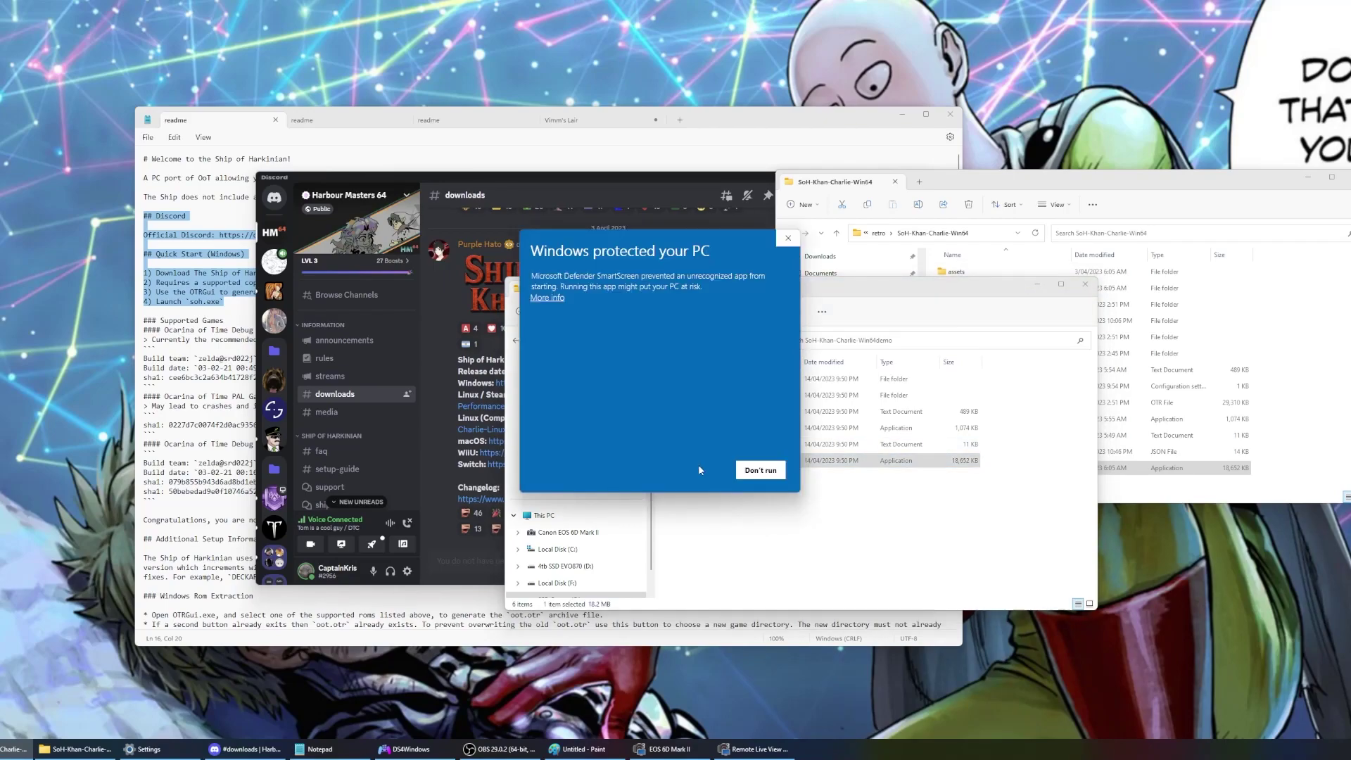
left_click(555, 298)
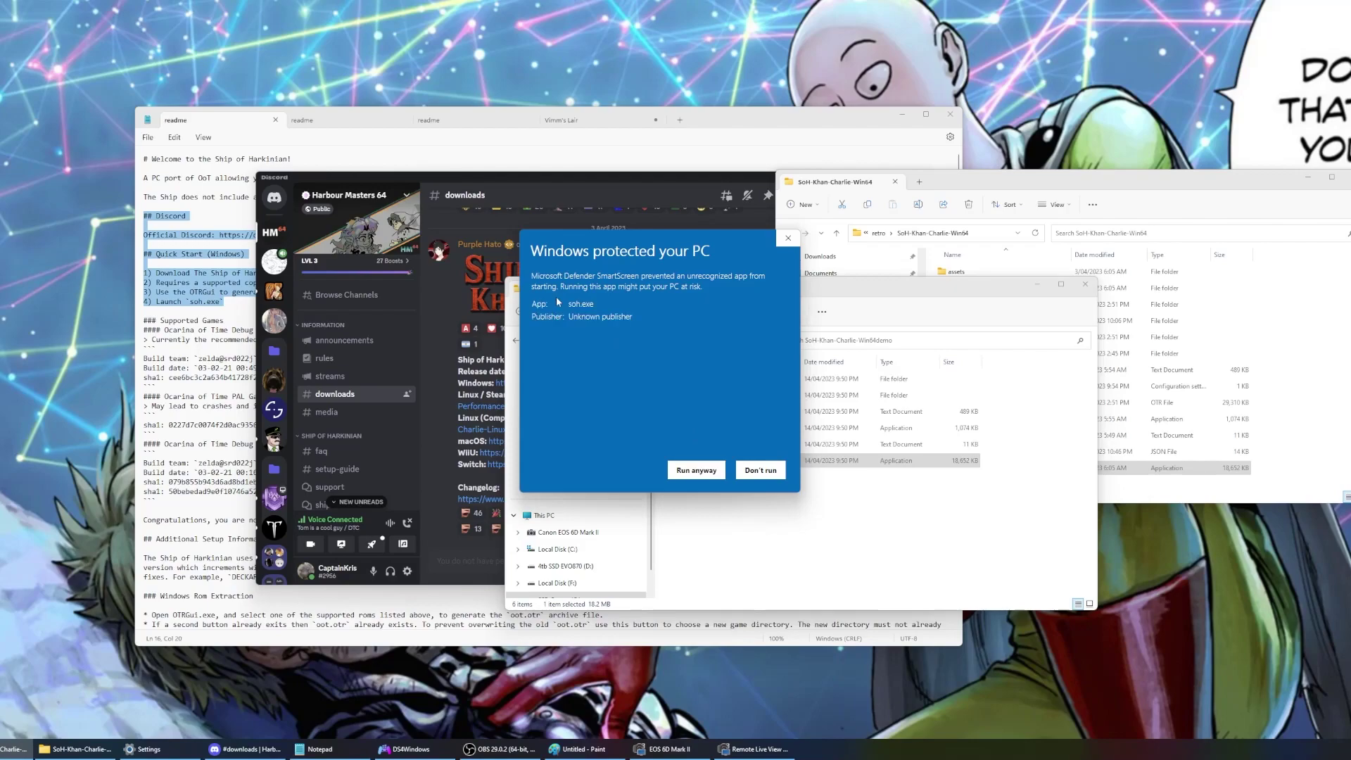
left_click(697, 471)
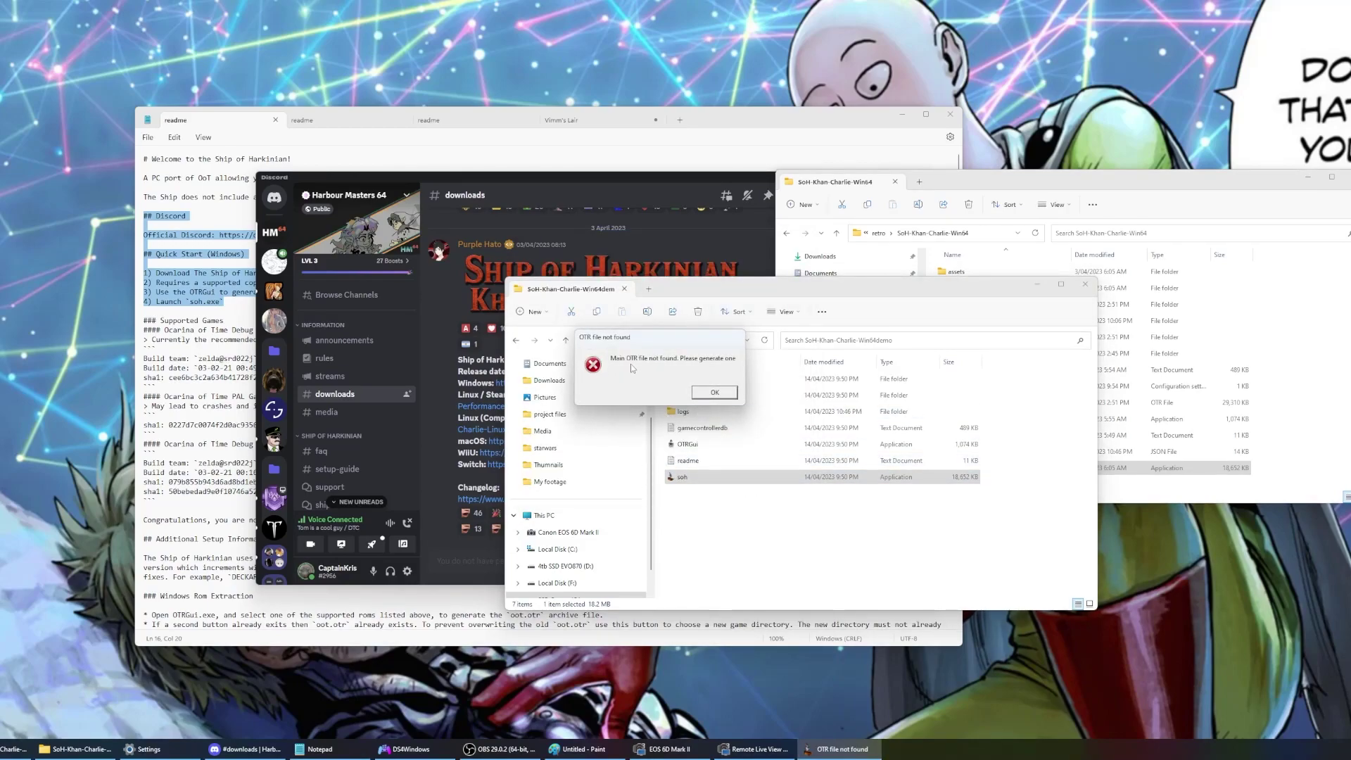
Dismiss the missing main OTR file error and return to the Notepad readme
left_click(714, 393)
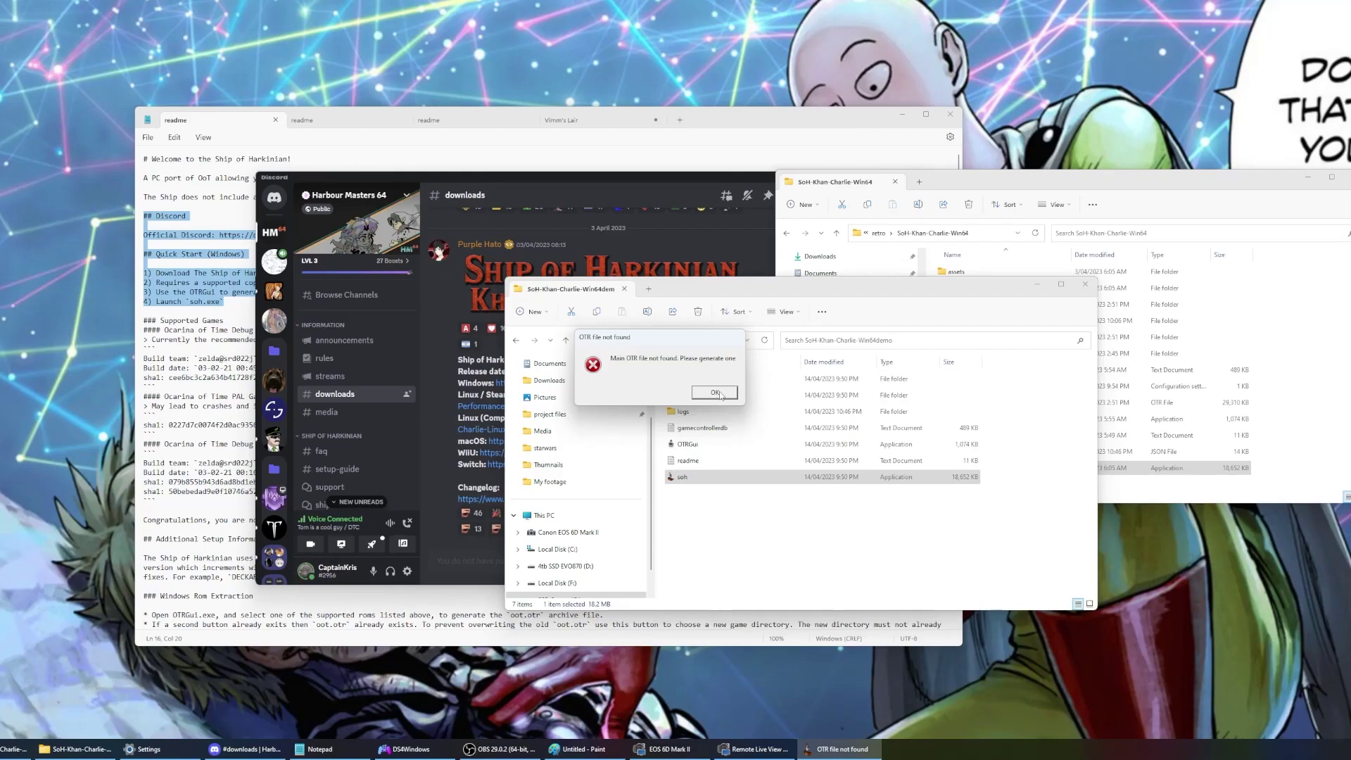
left_click(714, 392)
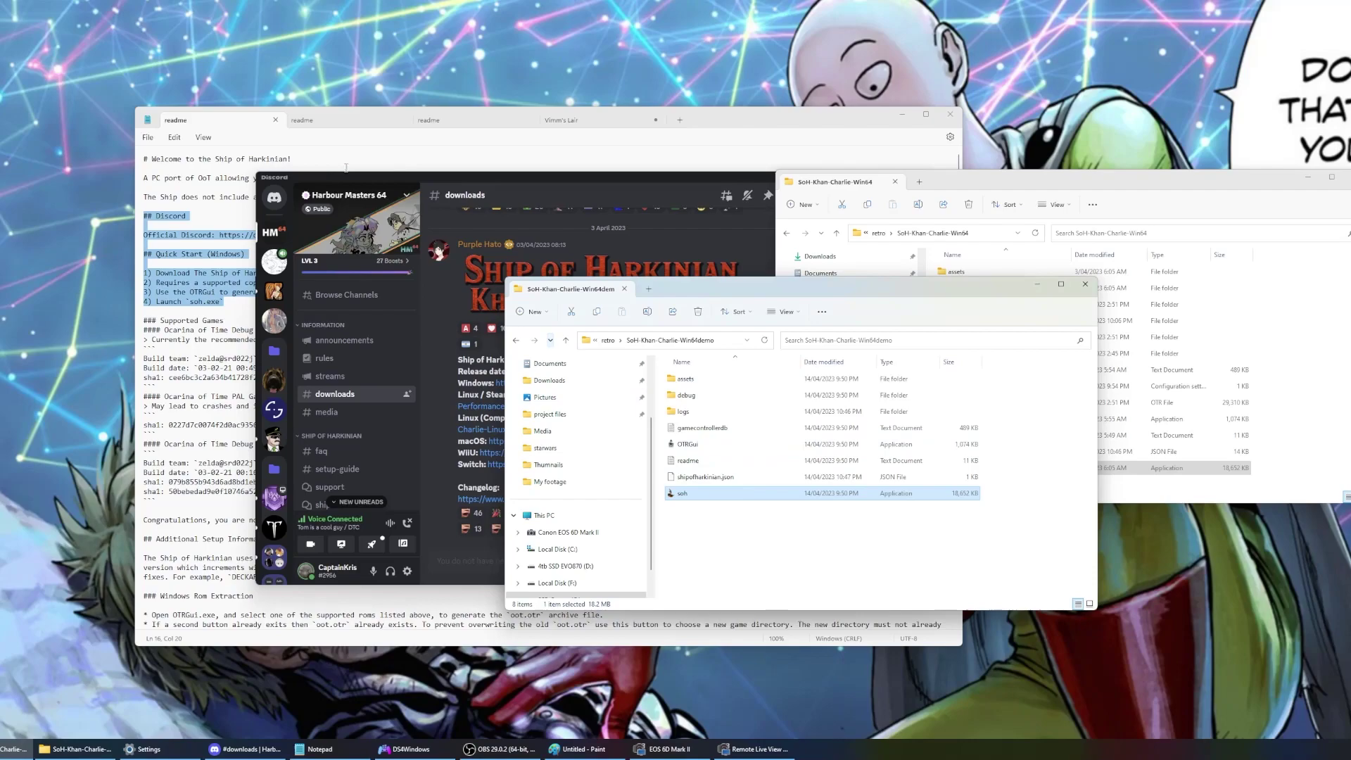
left_click(738, 120)
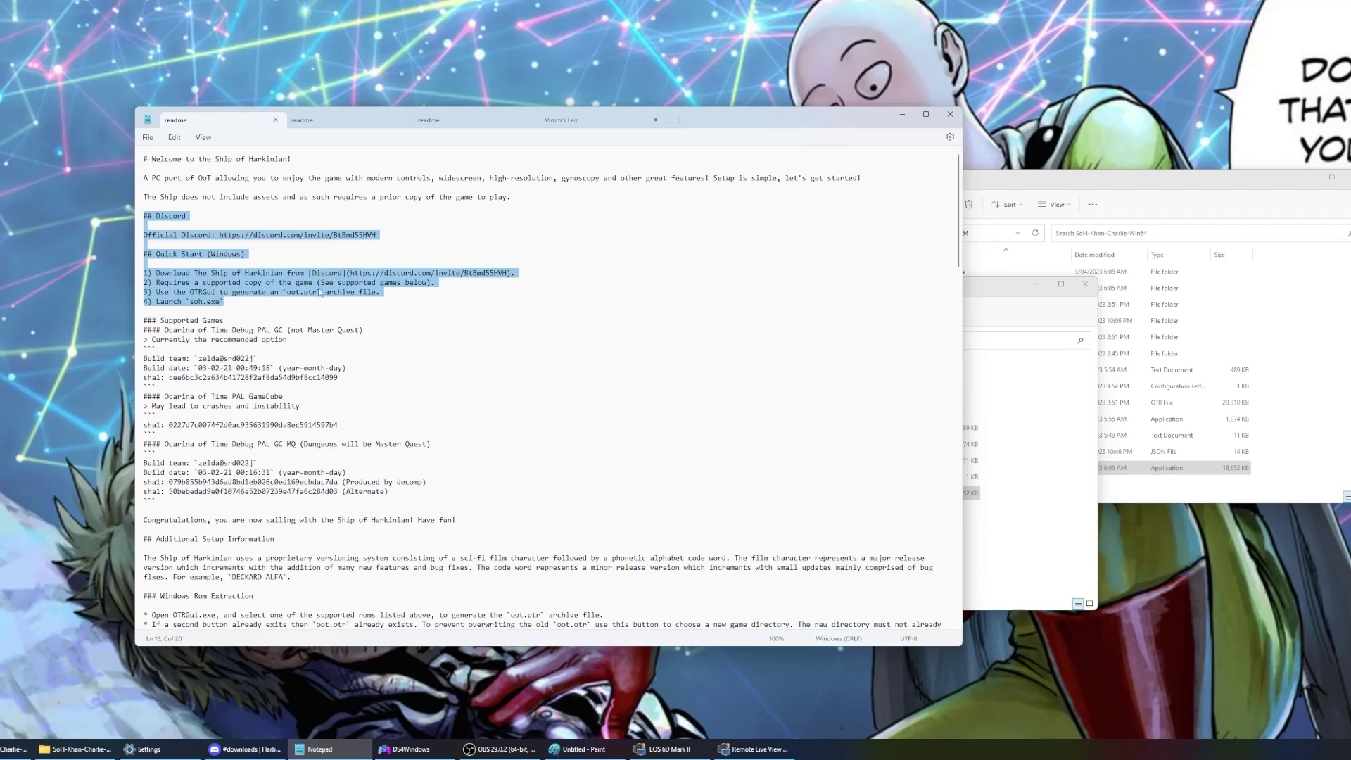
Read the second and third readme copies and the Vimm's Lair ROM verification notes, then return to Explorer
left_click(338, 128)
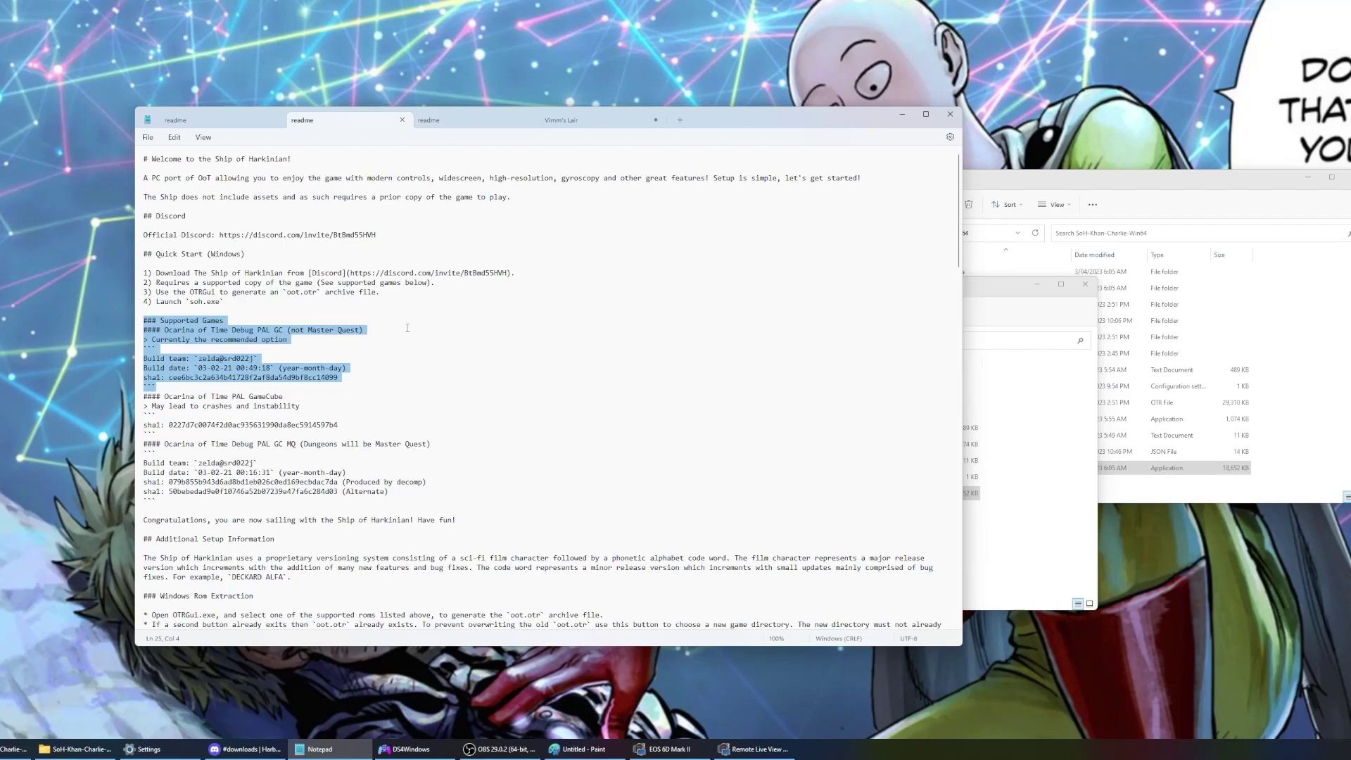
scroll(372, 332, "down", 2)
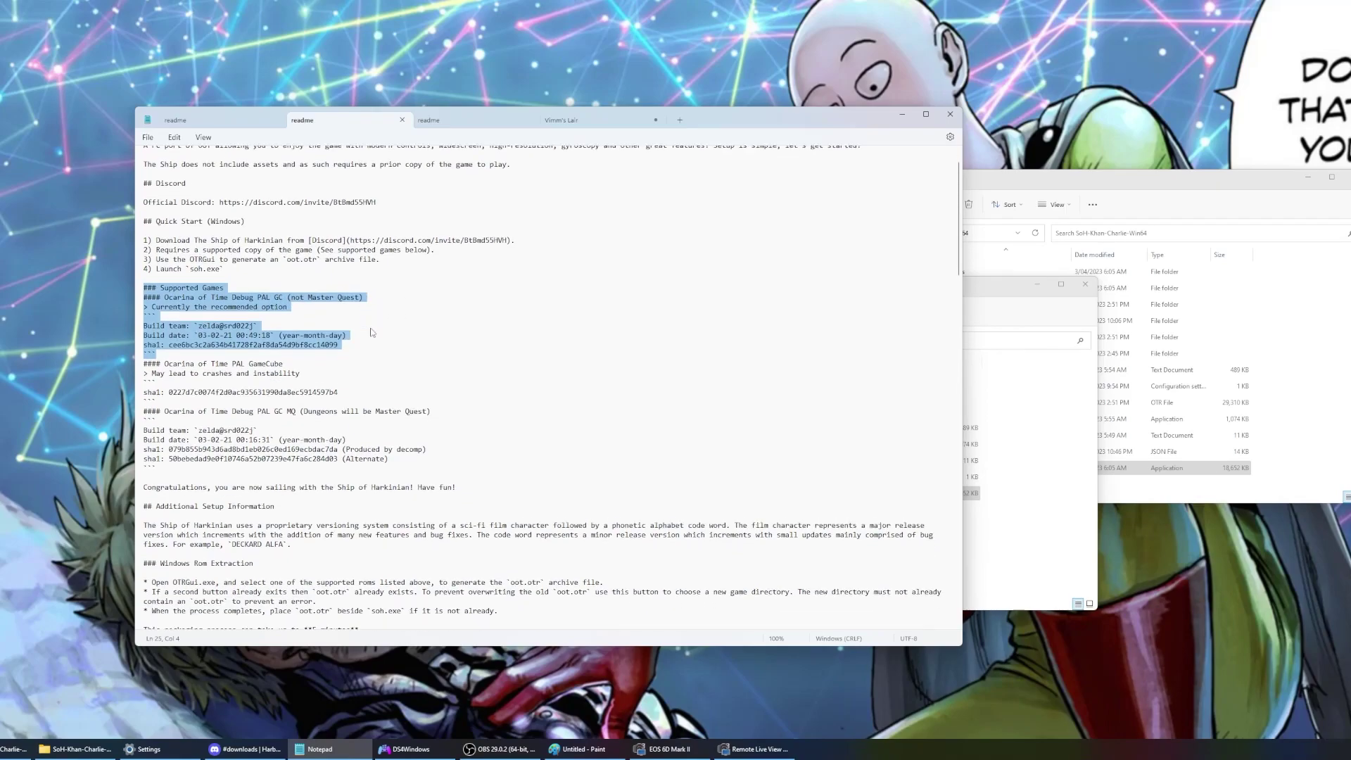
left_click(455, 123)
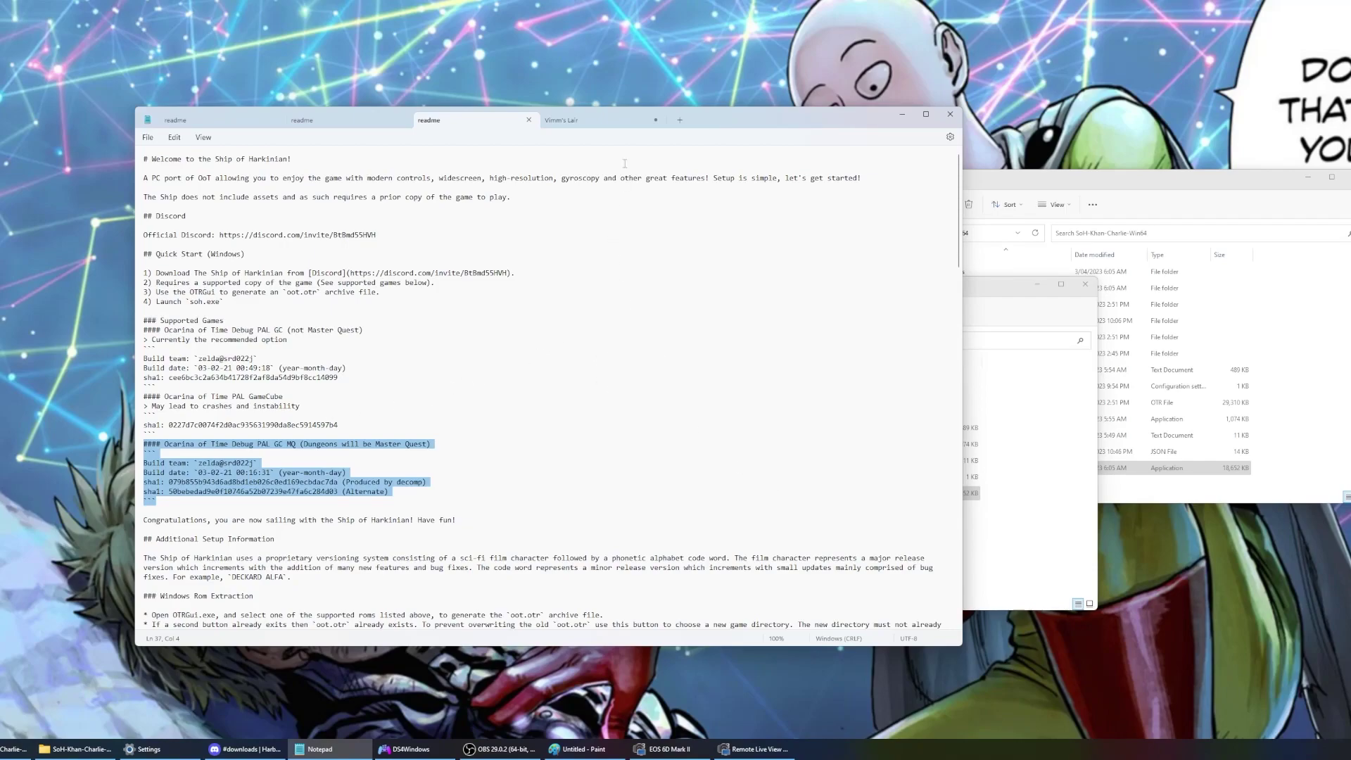
left_click(609, 123)
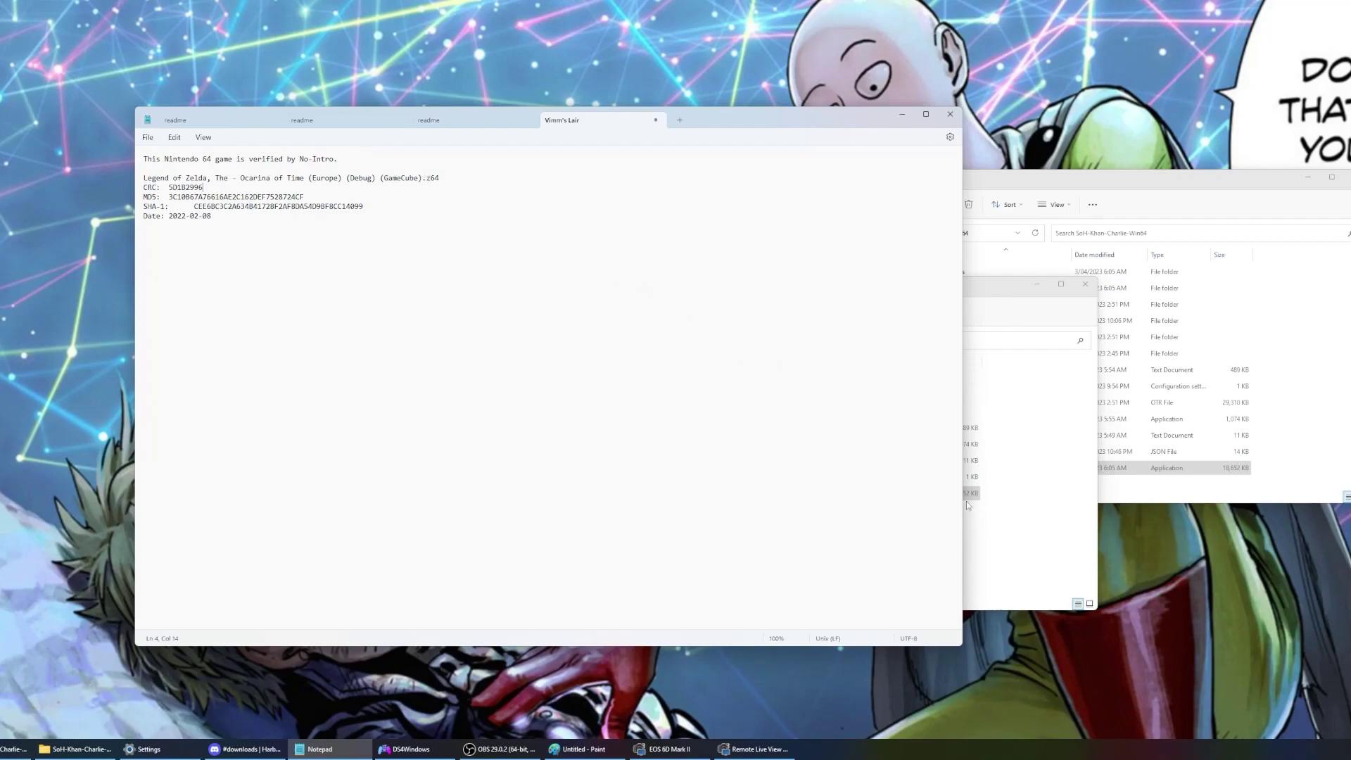
left_click(1044, 546)
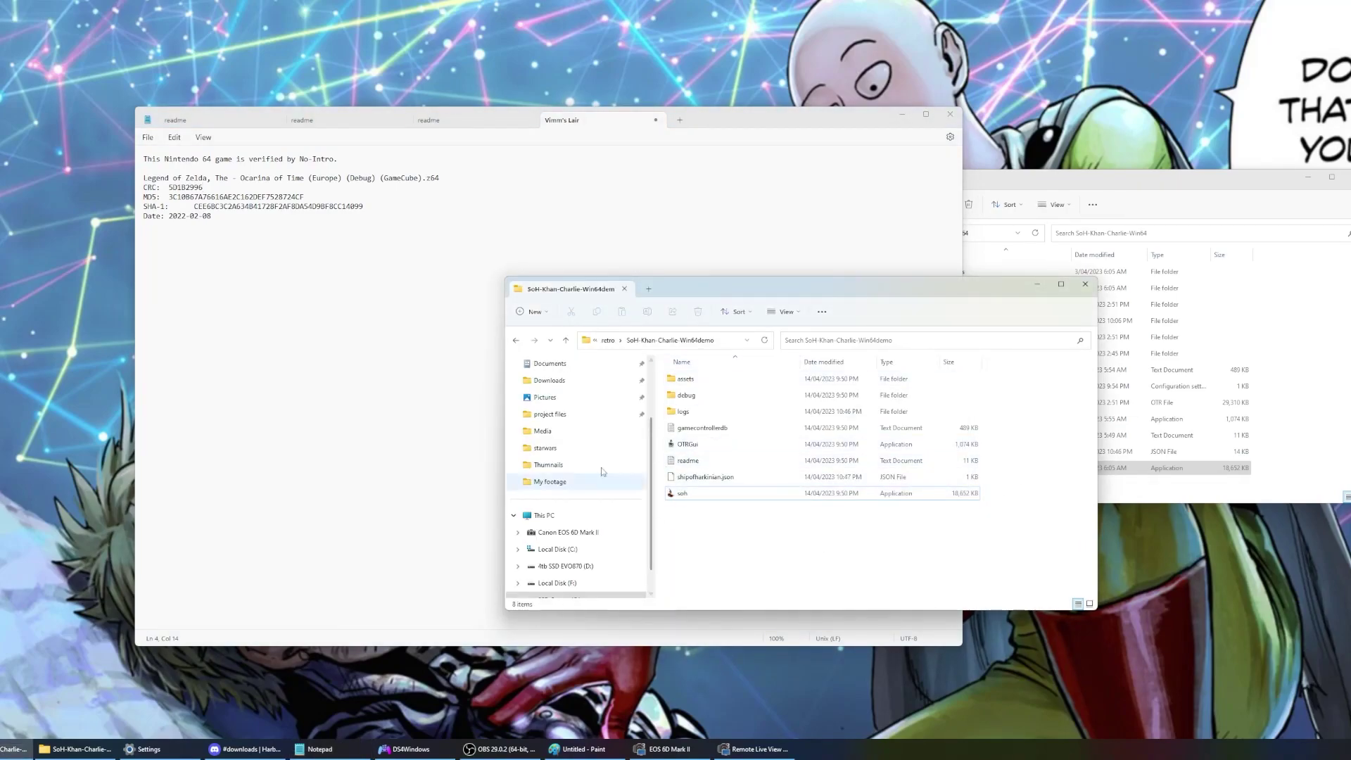
Launch OTRGui past SmartScreen, move its console aside, and start choosing the ROM with Open Rom
double_click(693, 450)
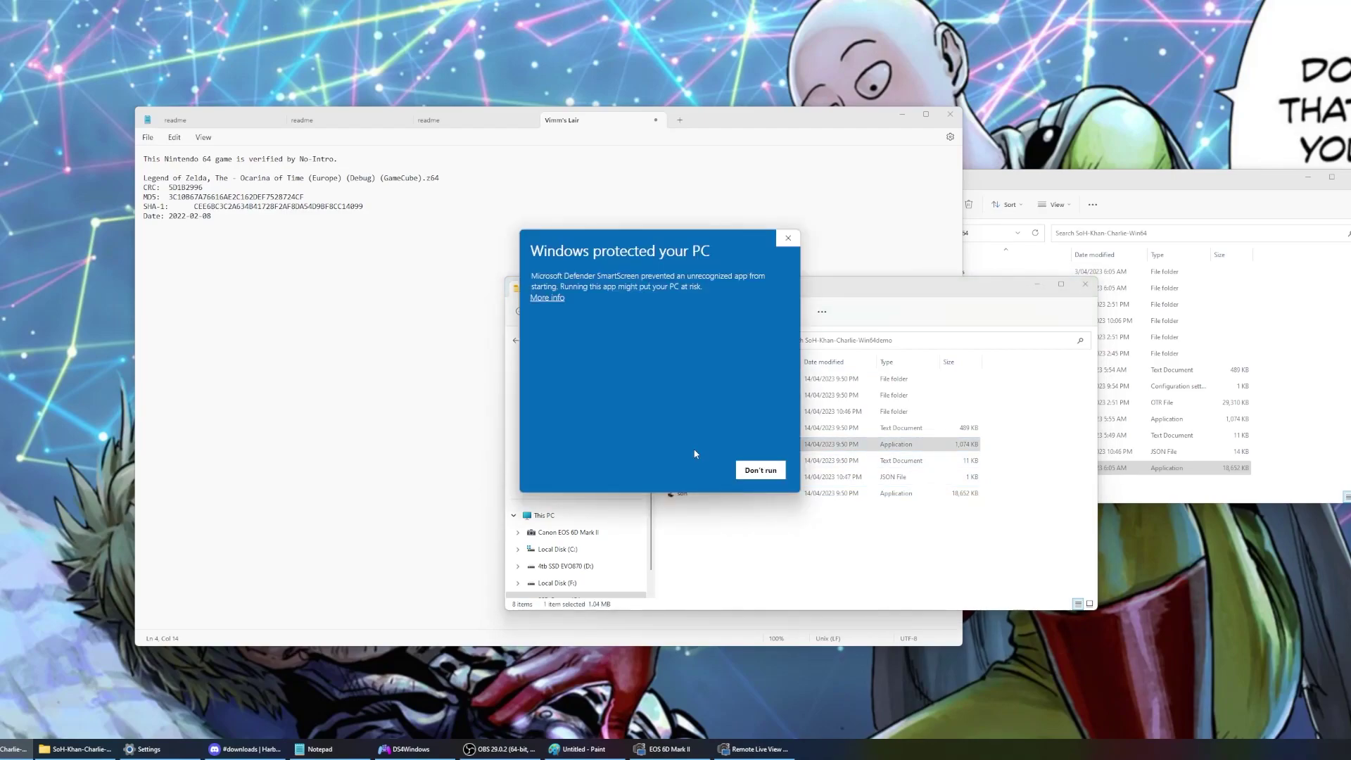
left_click(547, 298)
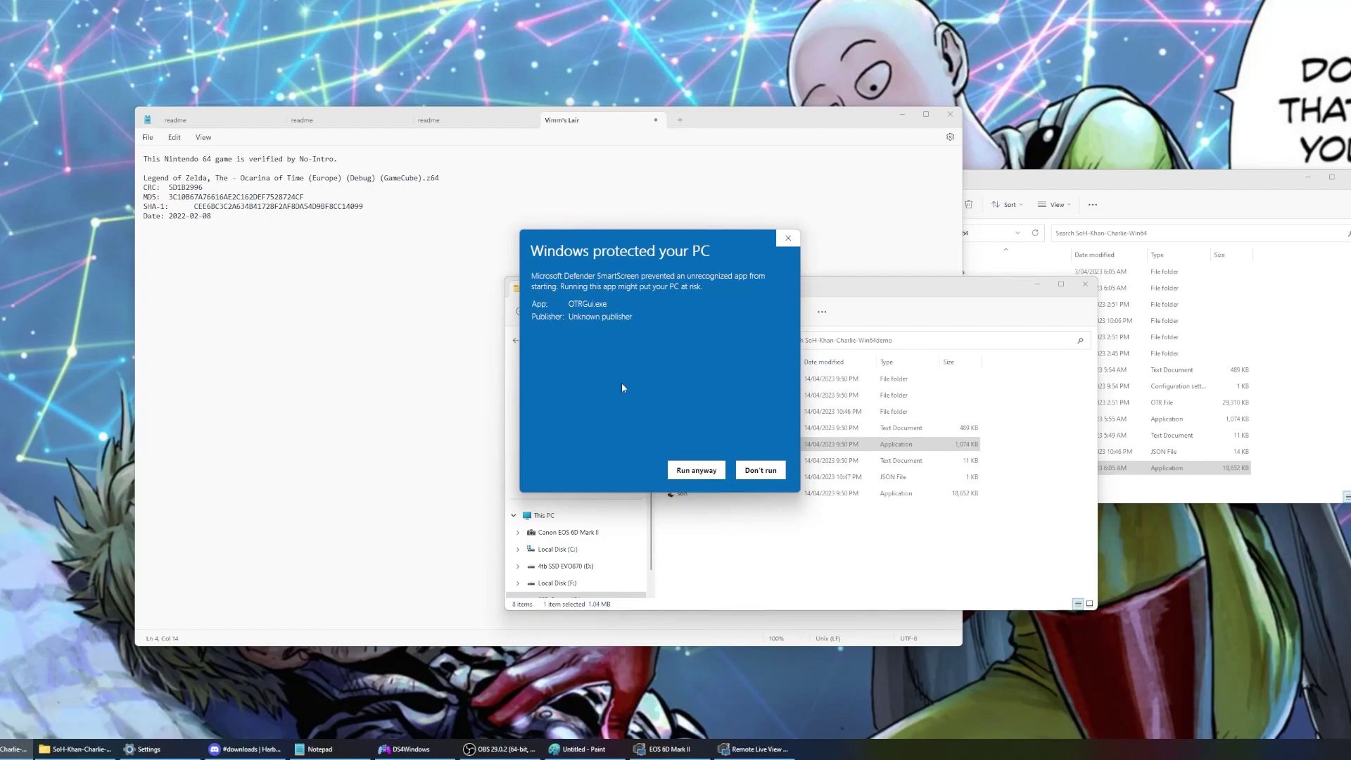
left_click(695, 469)
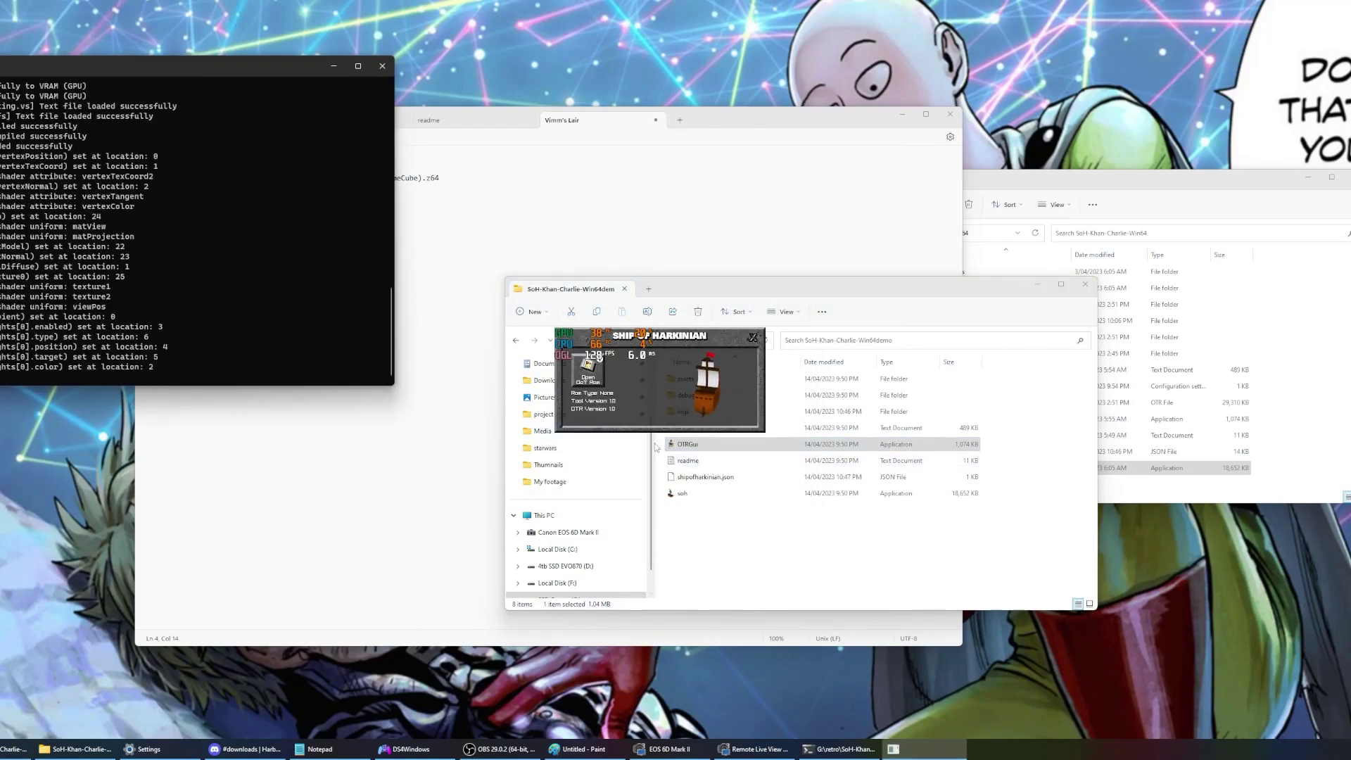
left_click_drag(204, 61, 518, 126)
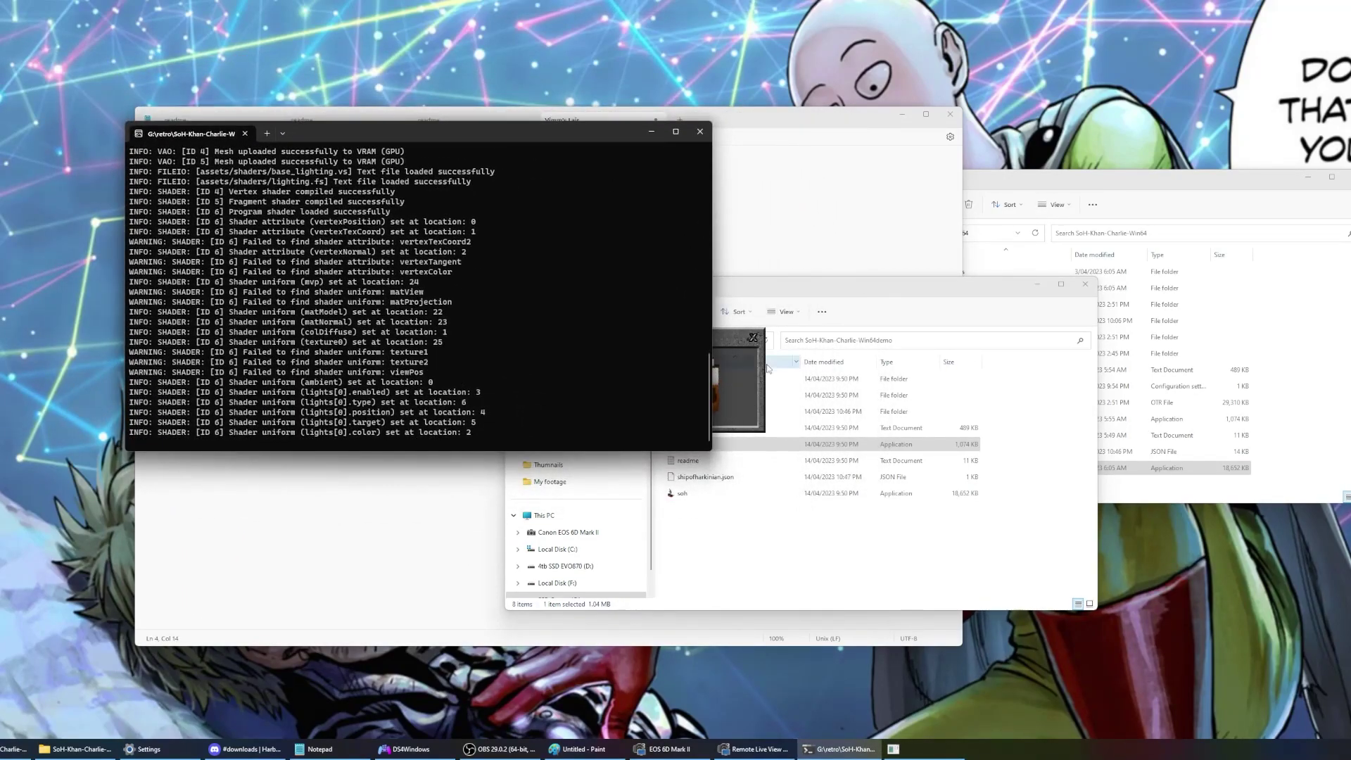
left_click(723, 344)
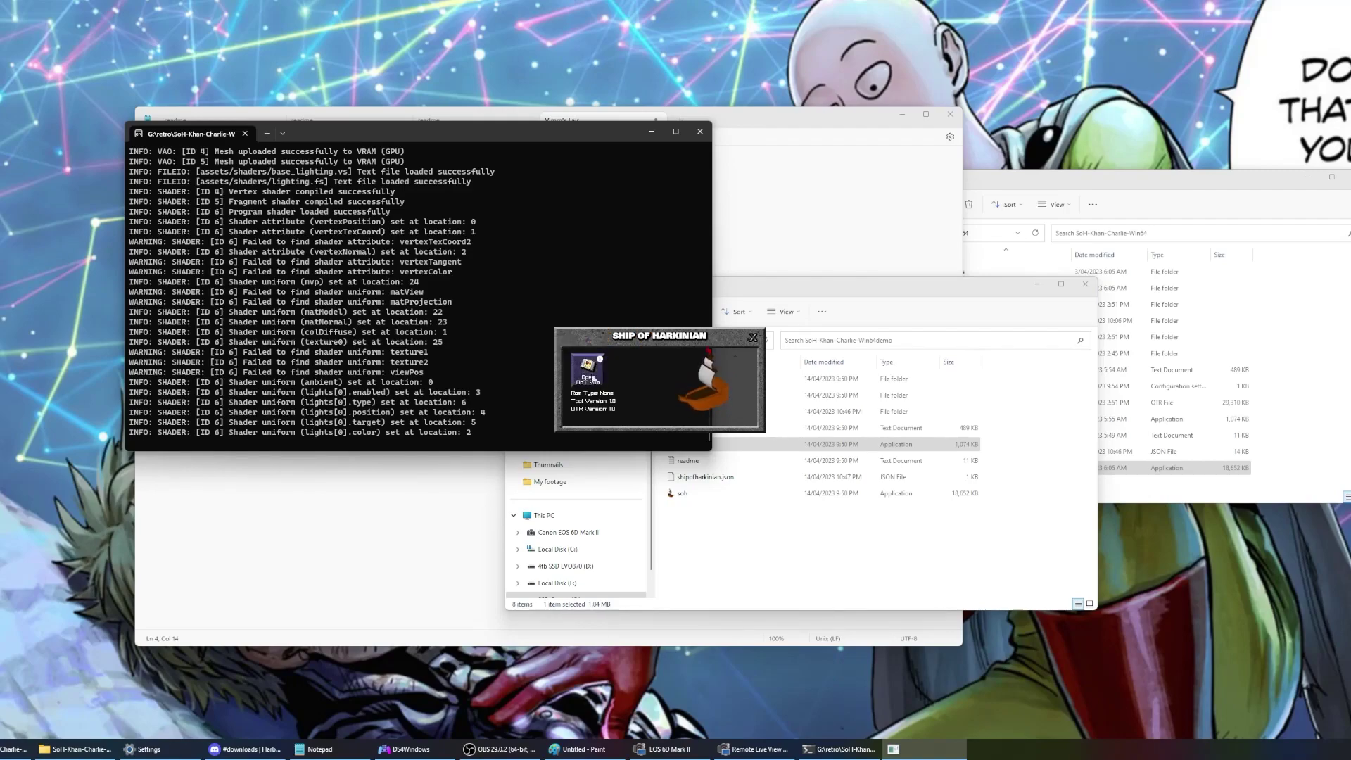
left_click(598, 375)
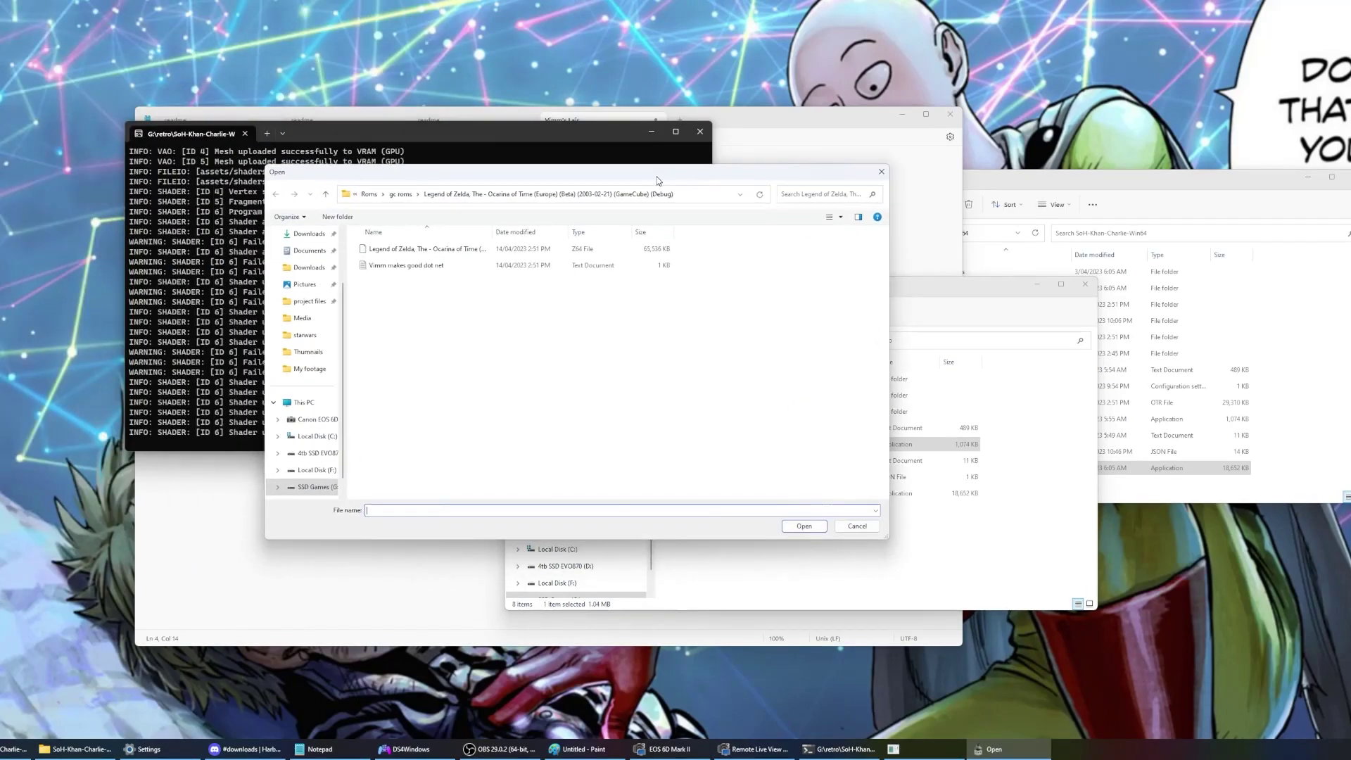
Pick the Zelda .z64 debug ROM under gc roms to build oot.otr, then close OTRGui
left_click(400, 195)
left_click(449, 252)
double_click(449, 252)
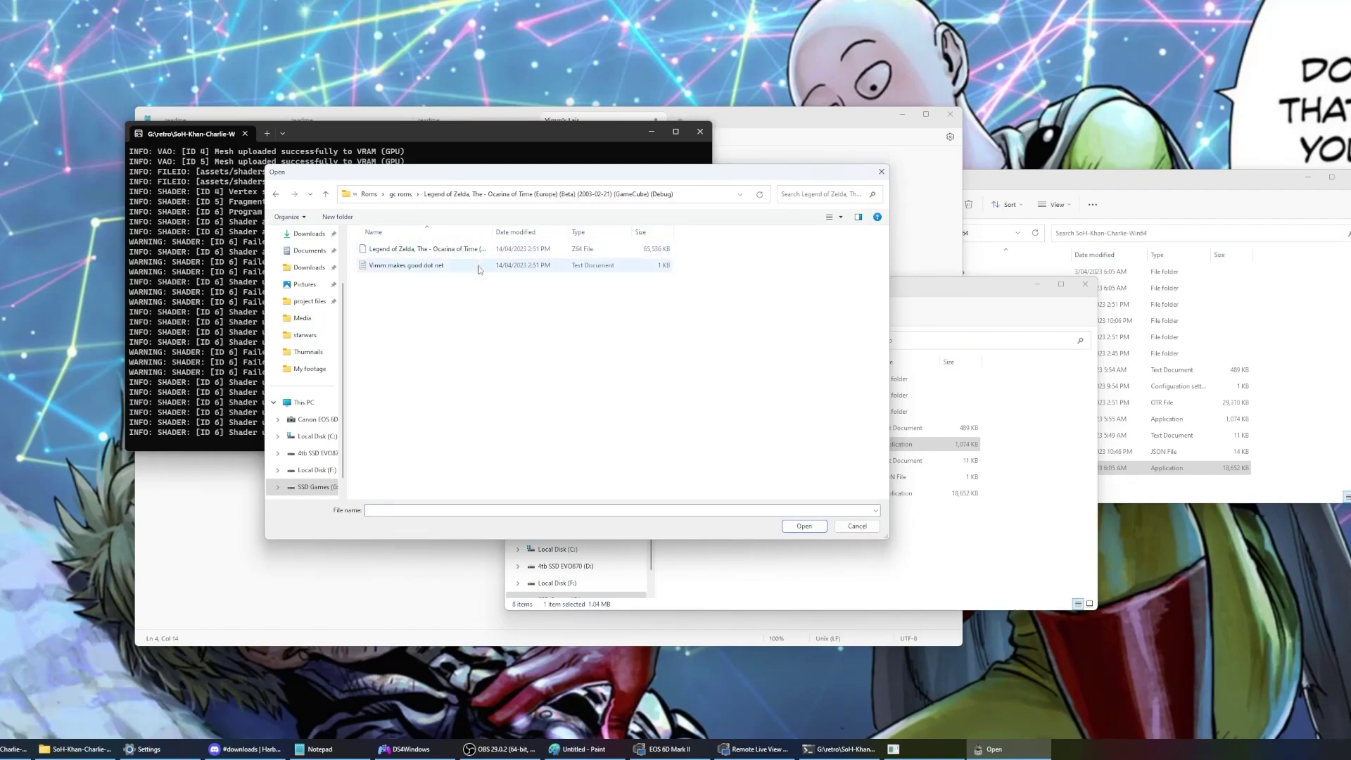
left_click(476, 251)
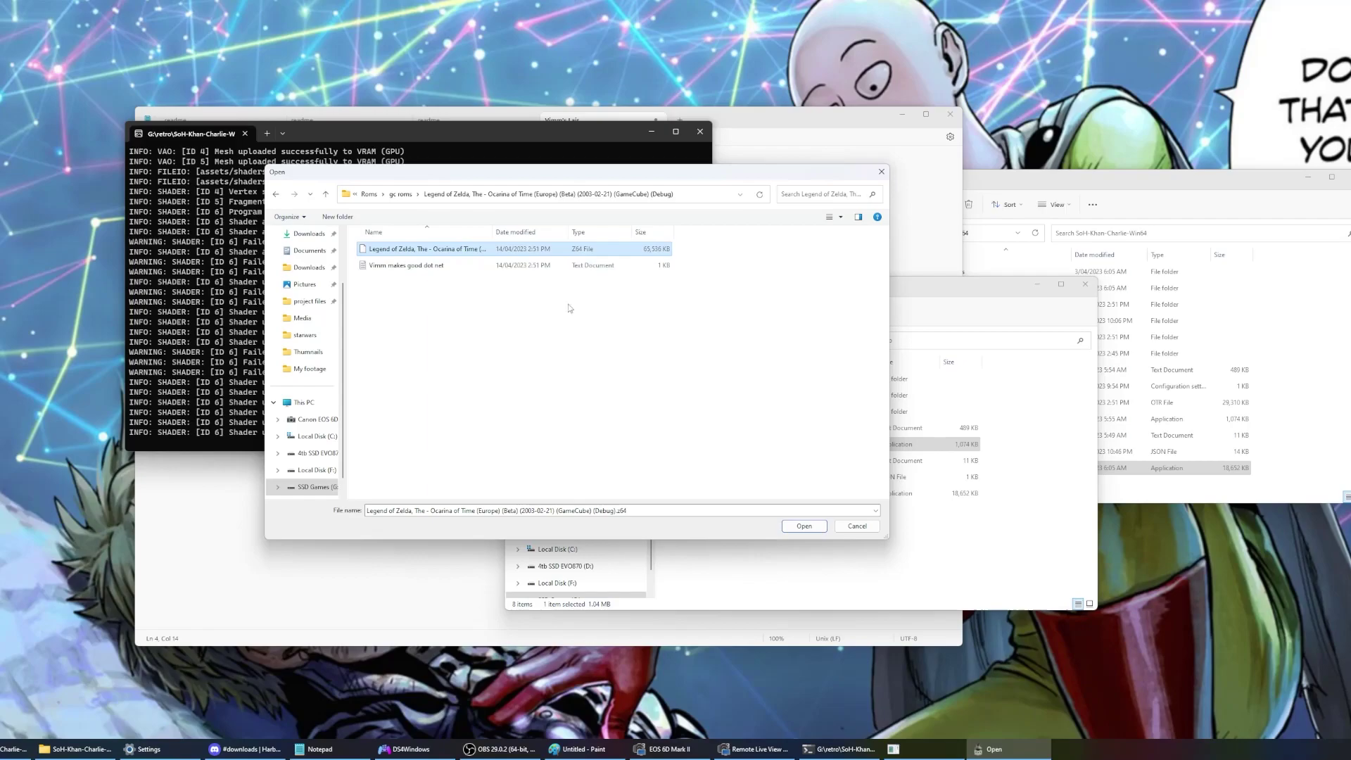
left_click(811, 527)
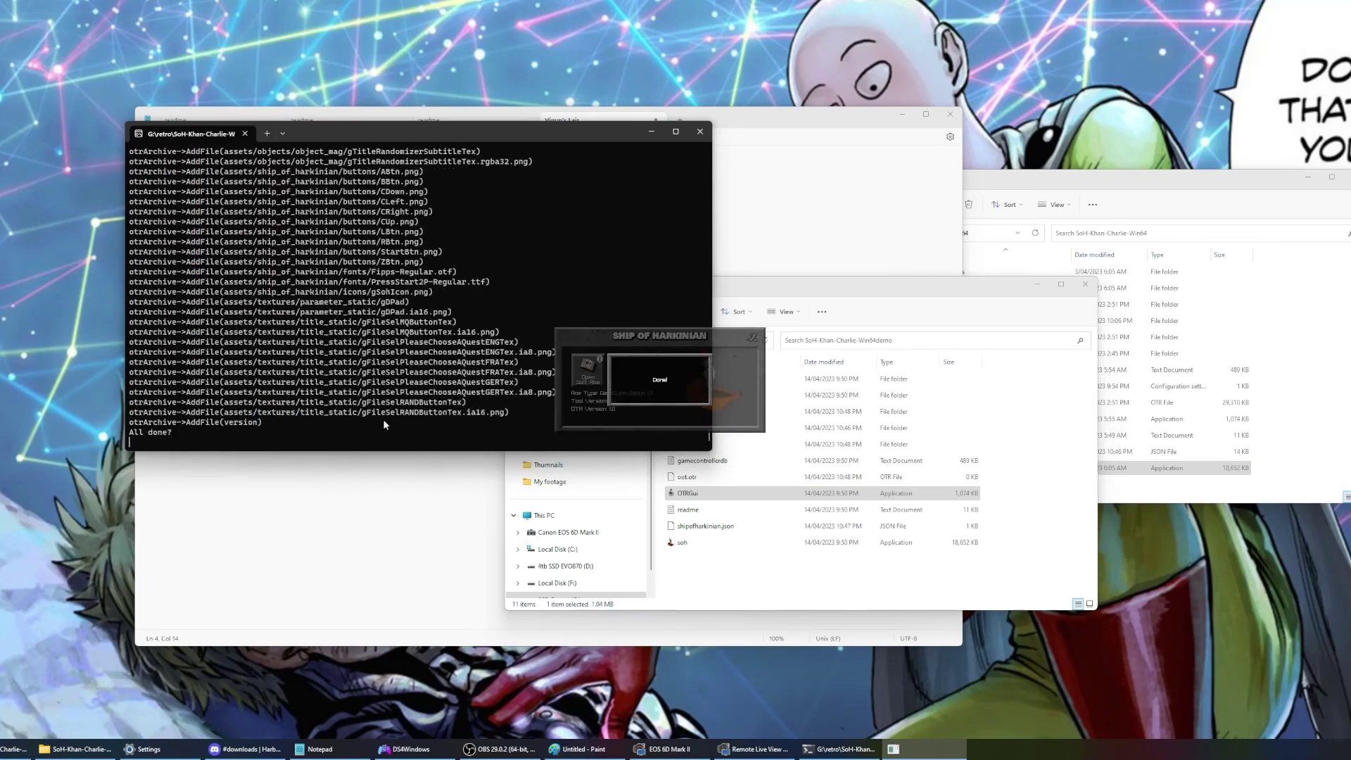
left_click(755, 338)
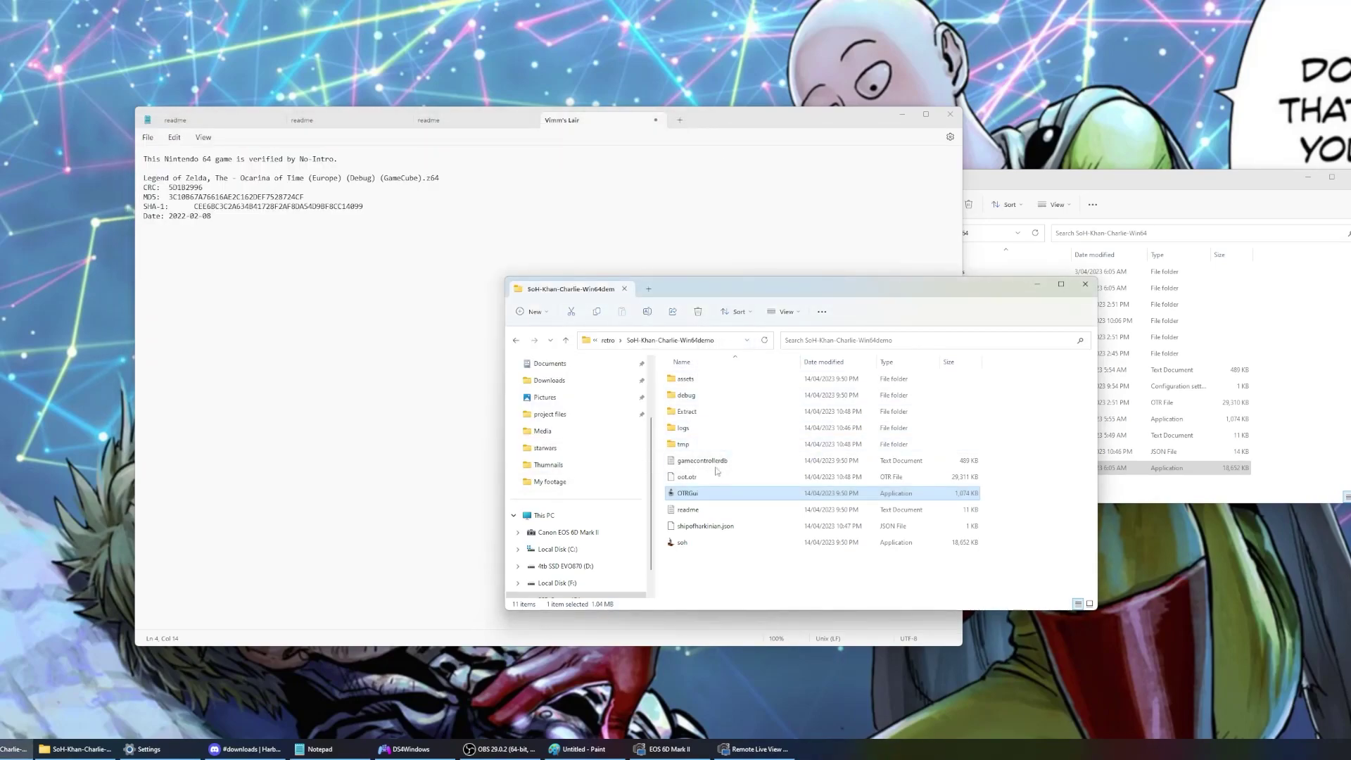
Launch soh from the folder and maximize its Ocarina of Time title screen
double_click(699, 543)
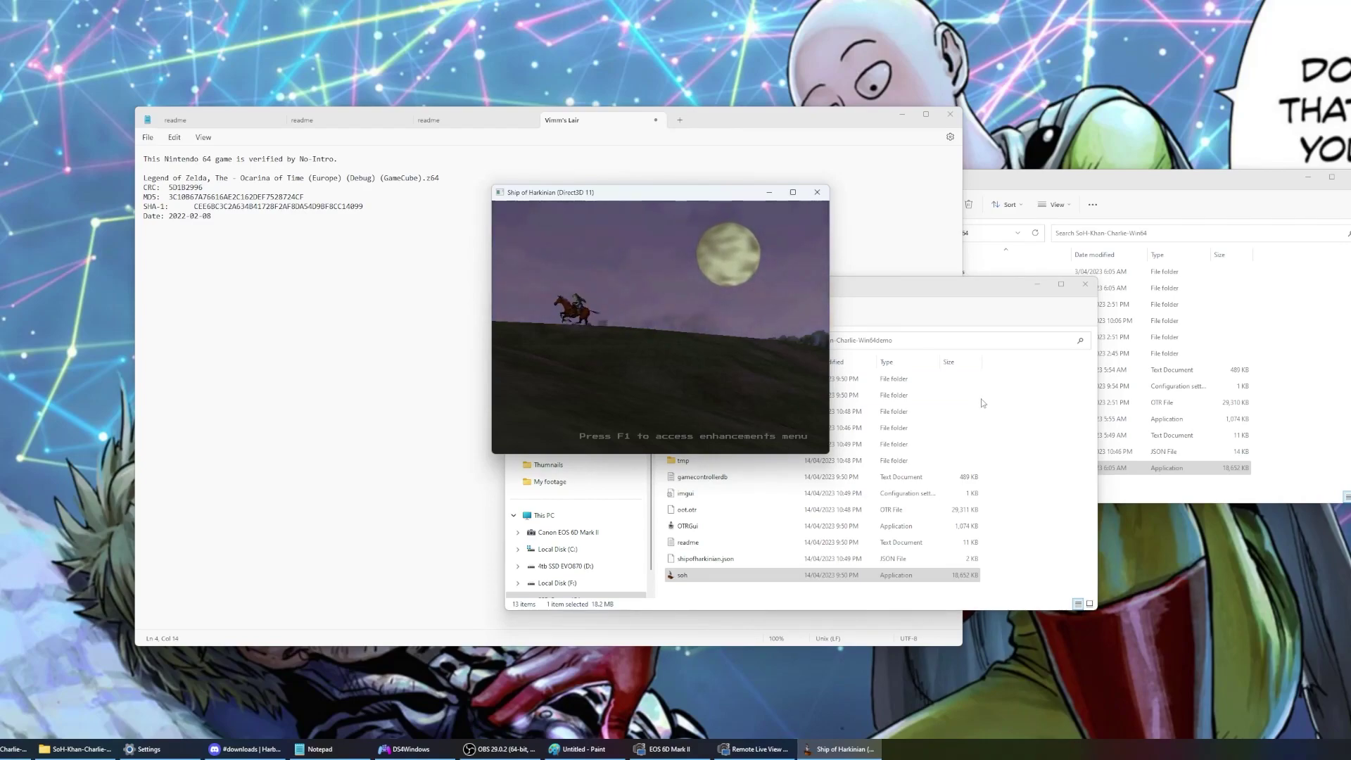
left_click(791, 197)
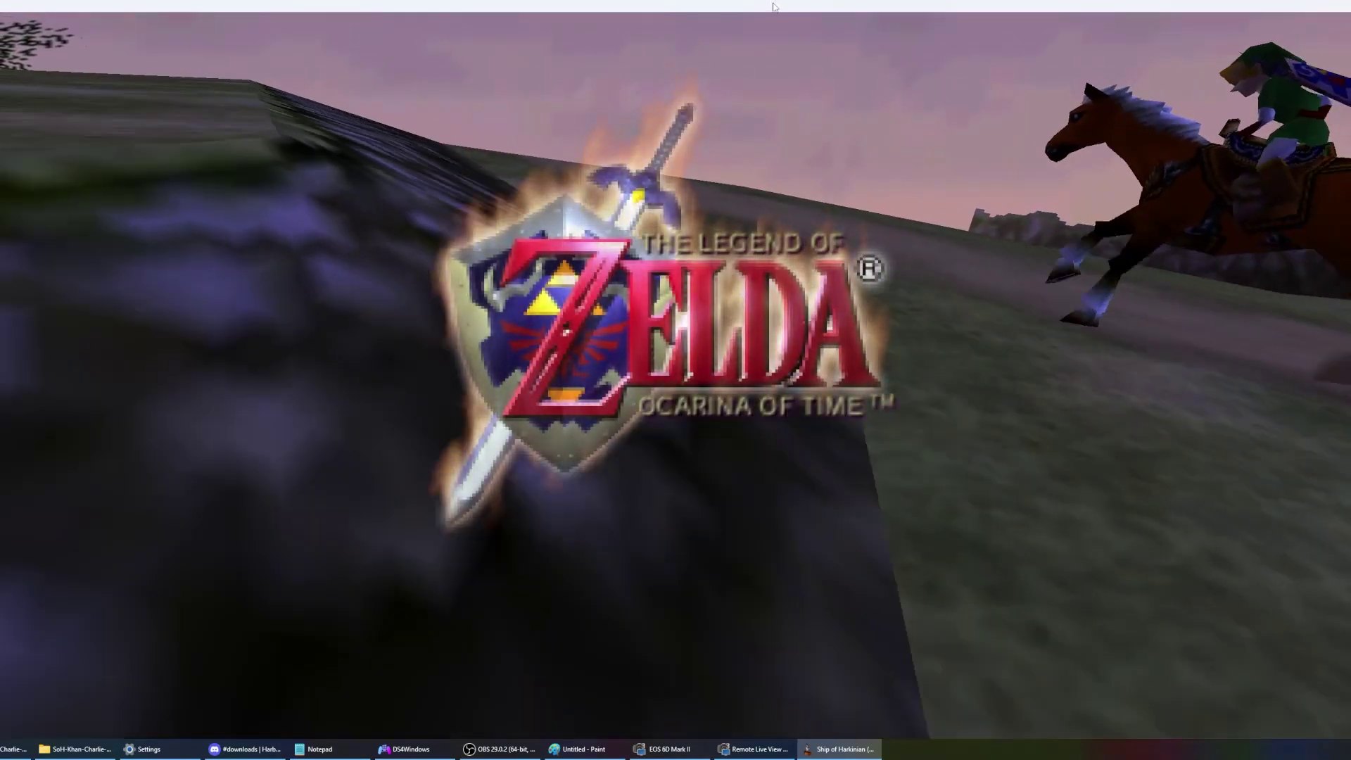
double_click(778, 5)
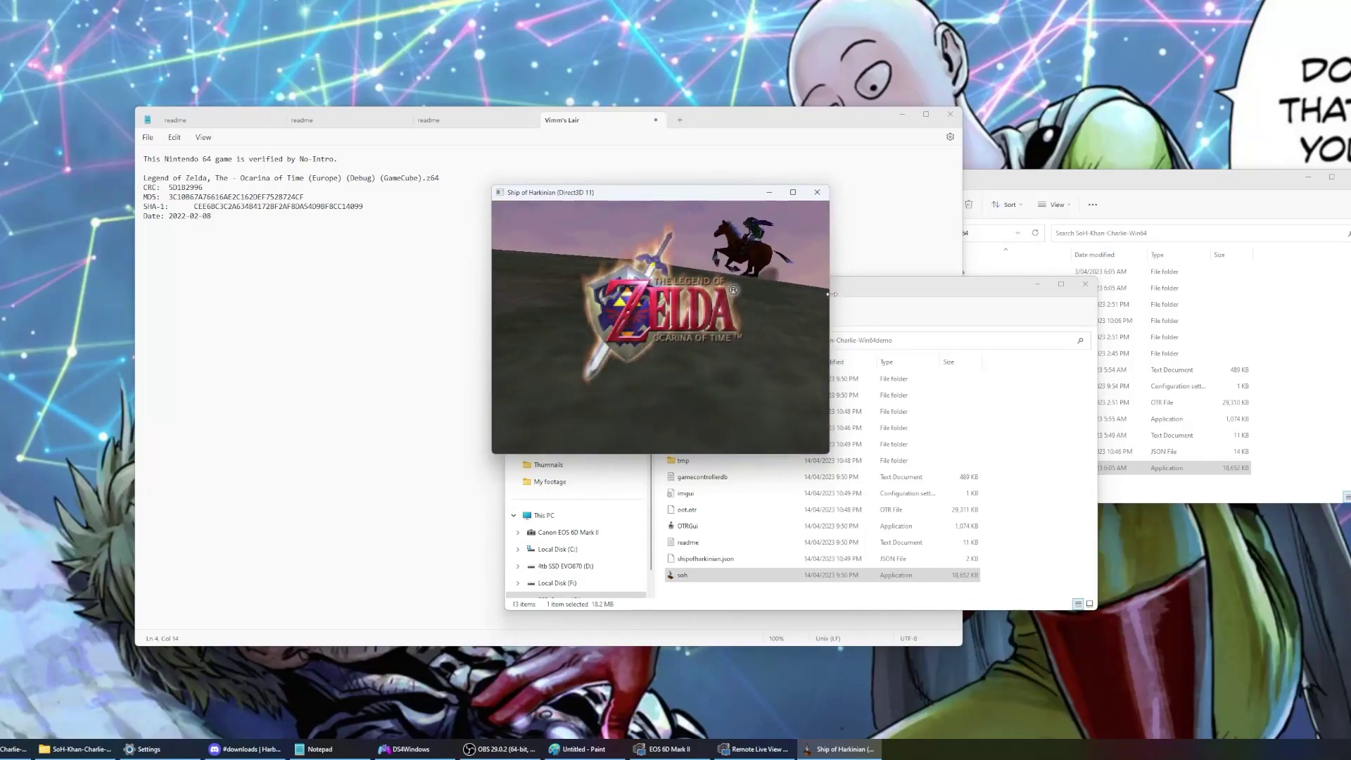
left_click_drag(858, 297, 1150, 297)
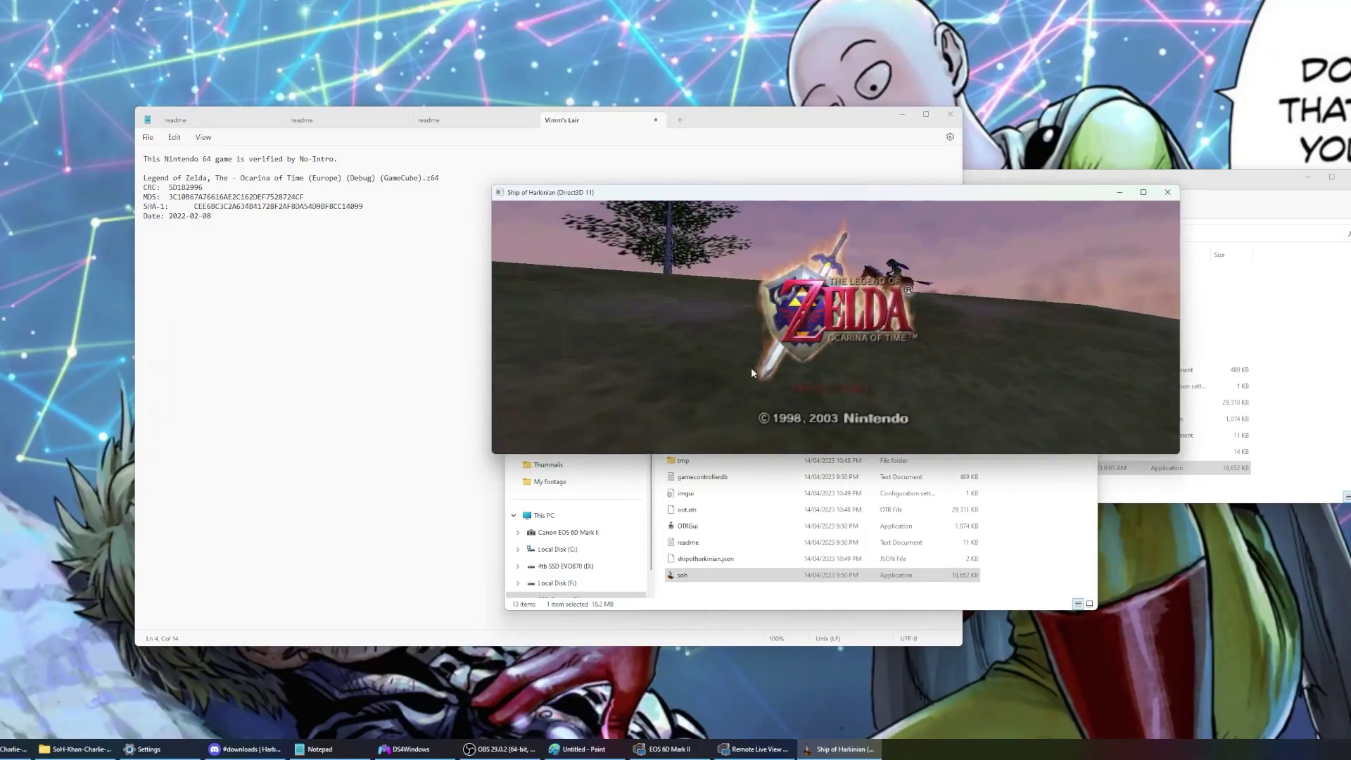
left_click_drag(446, 349, 253, 350)
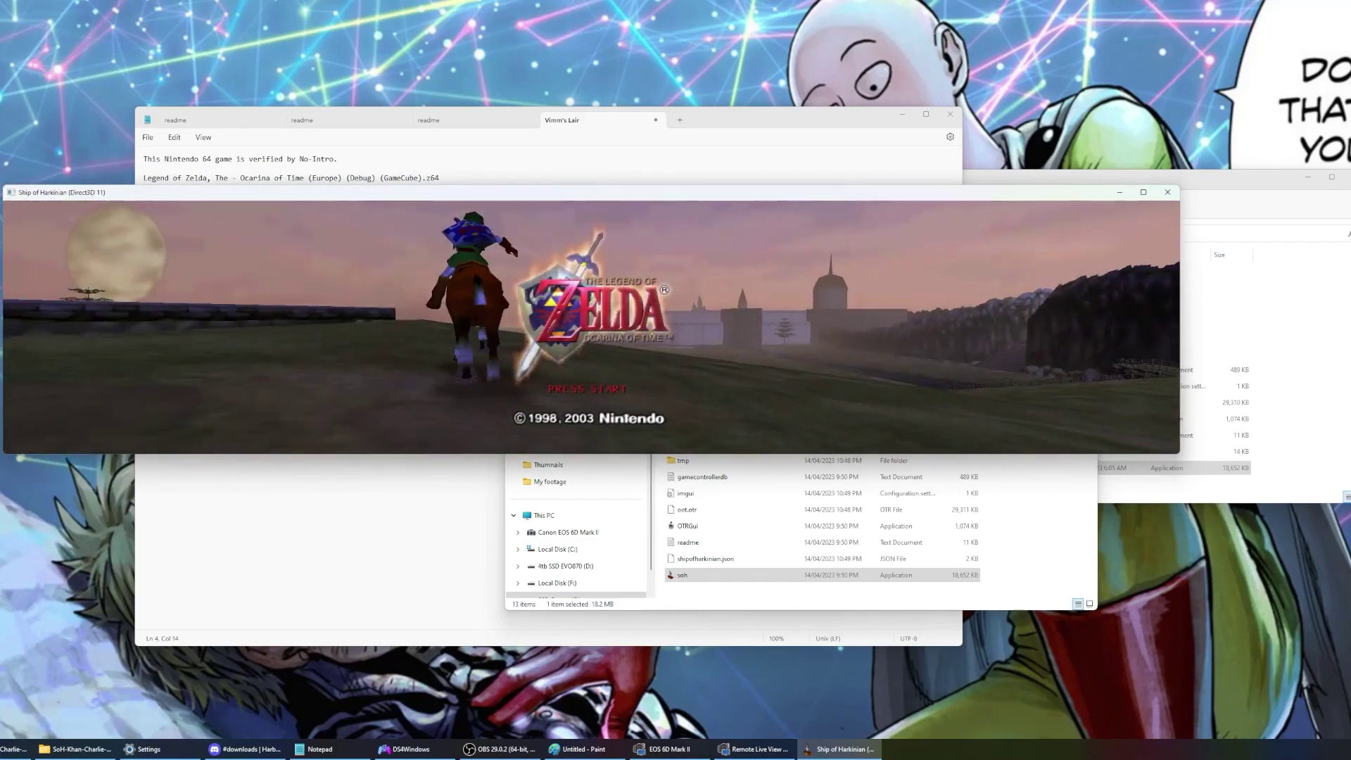
left_click_drag(1179, 348, 1350, 350)
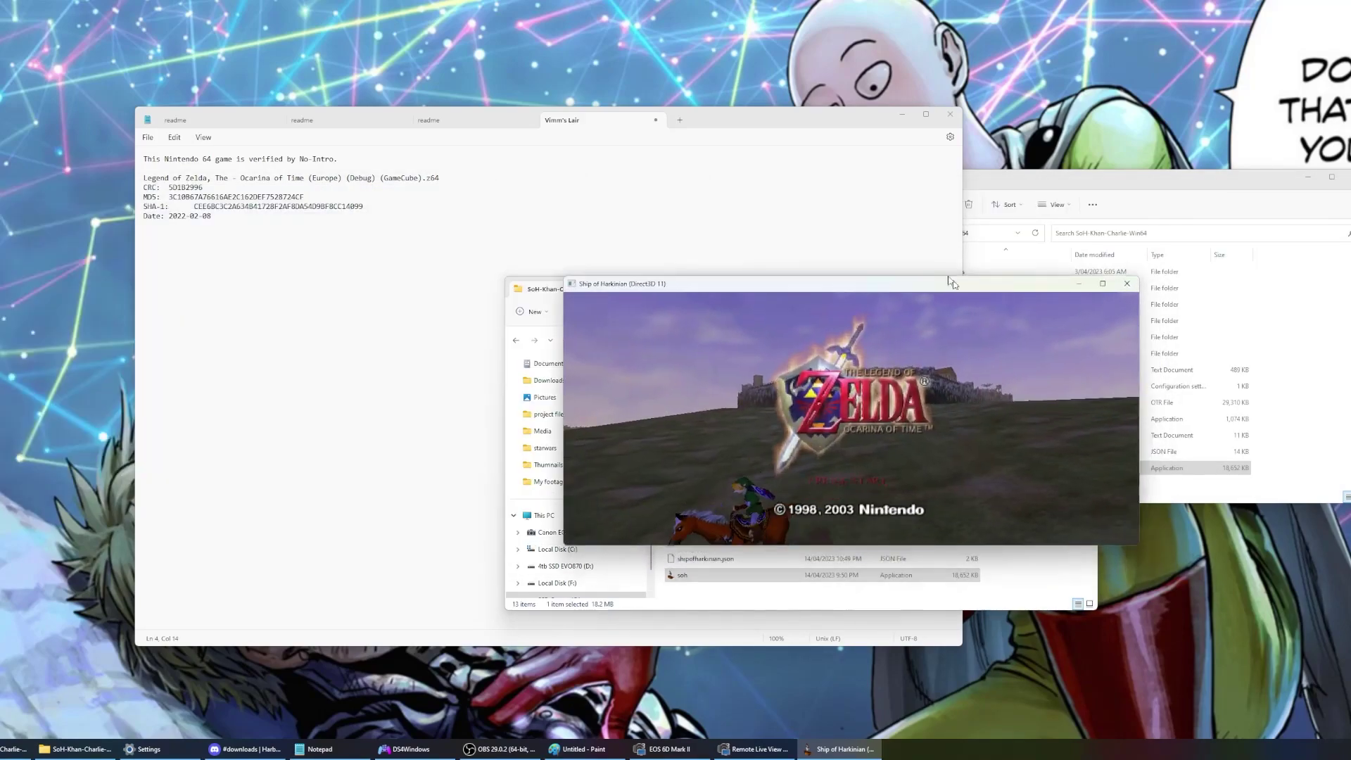
left_click_drag(499, 381, 684, 378)
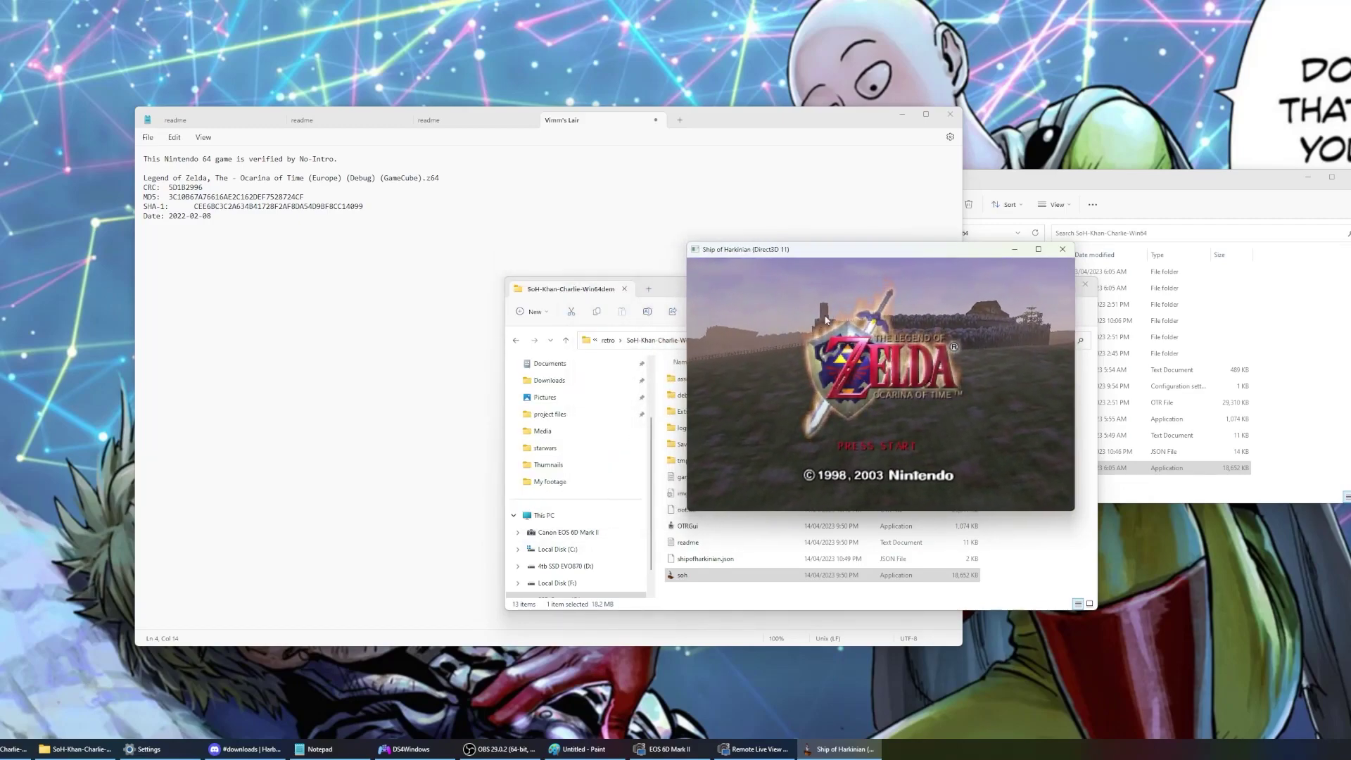
left_click_drag(832, 244, 838, 47)
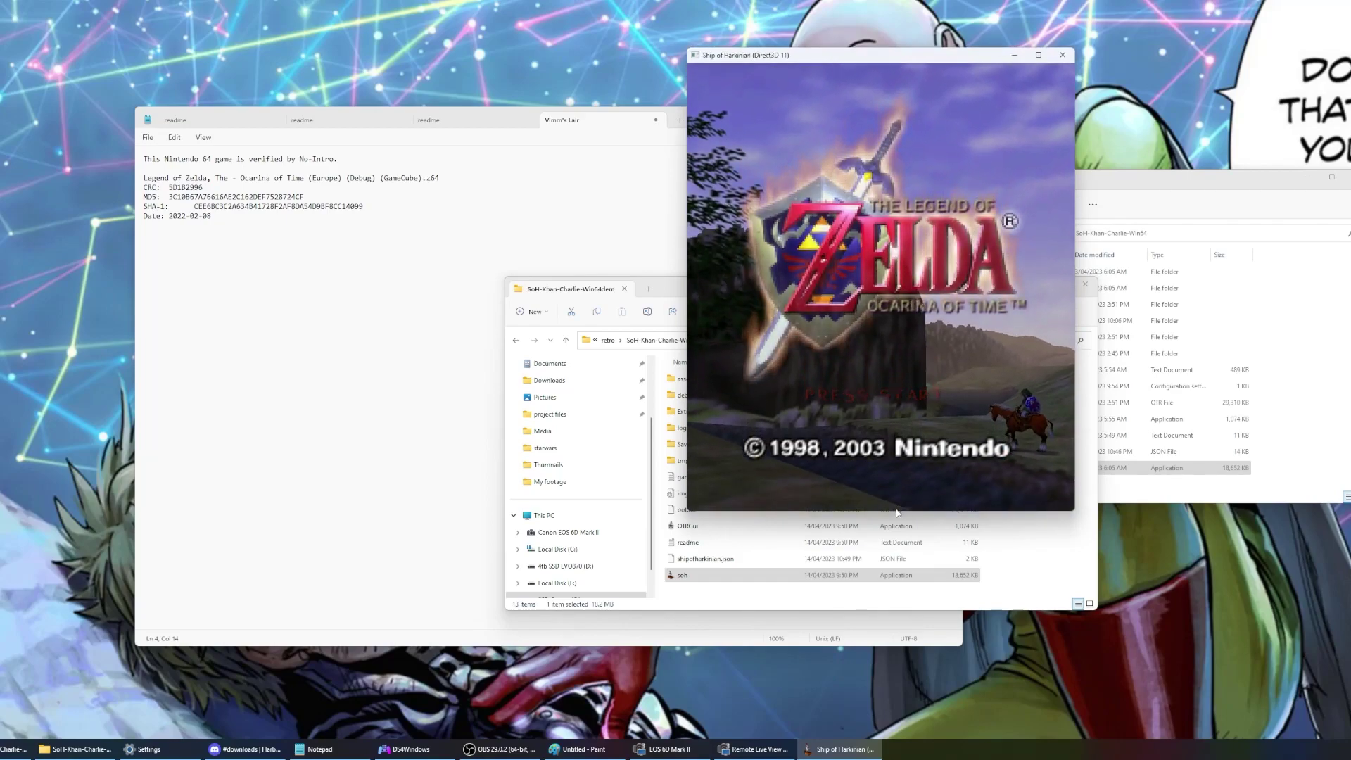
left_click_drag(894, 512, 880, 697)
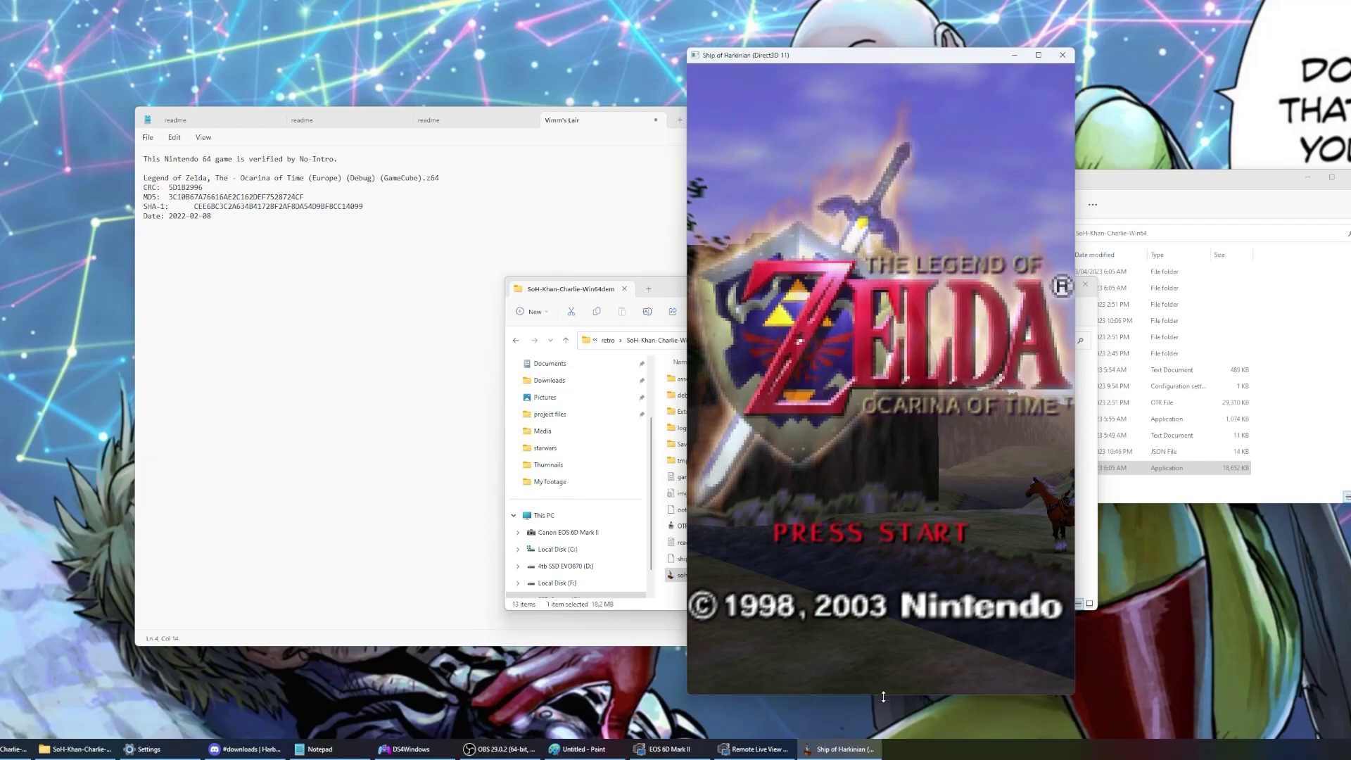
left_click_drag(883, 696, 885, 337)
left_click_drag(858, 52, 622, 3)
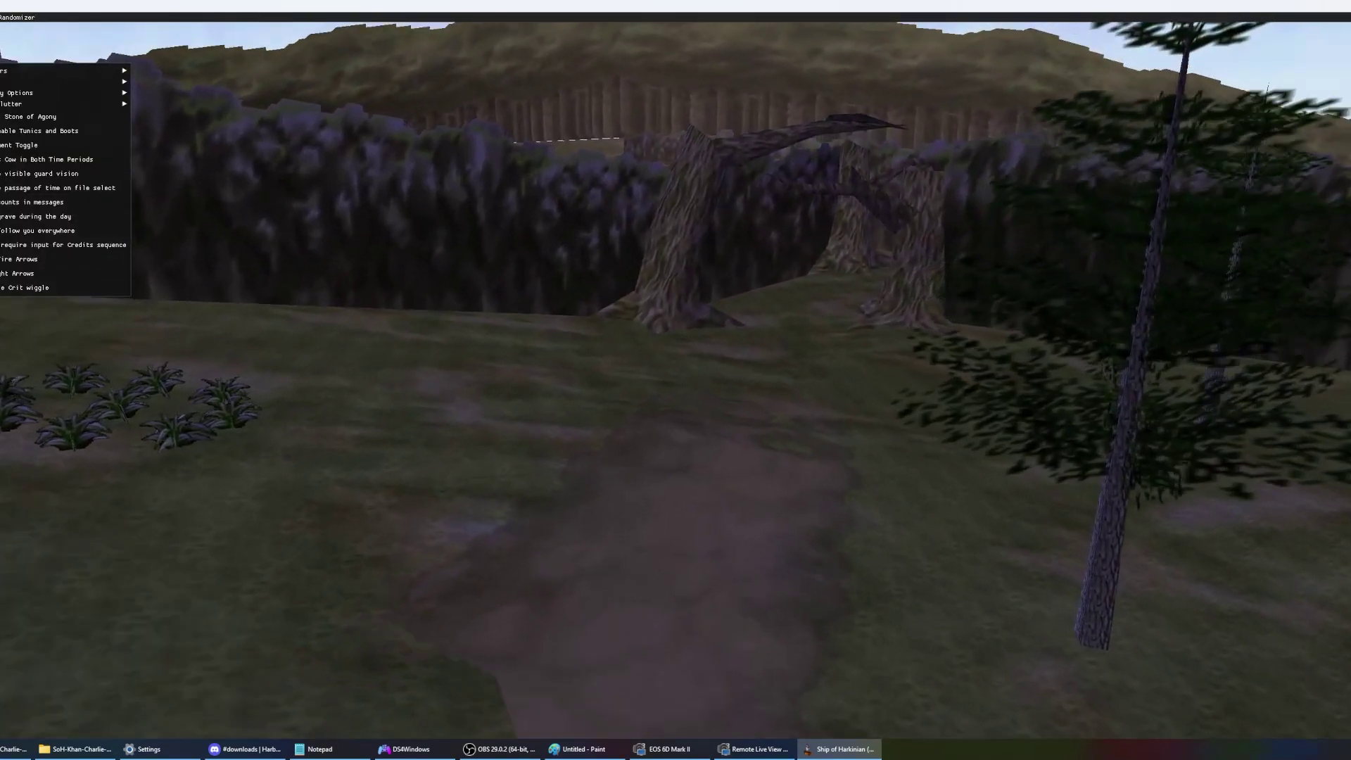
Raise the block pushing speed to +2 in the gameplay enhancements
mouse_move(70, 70)
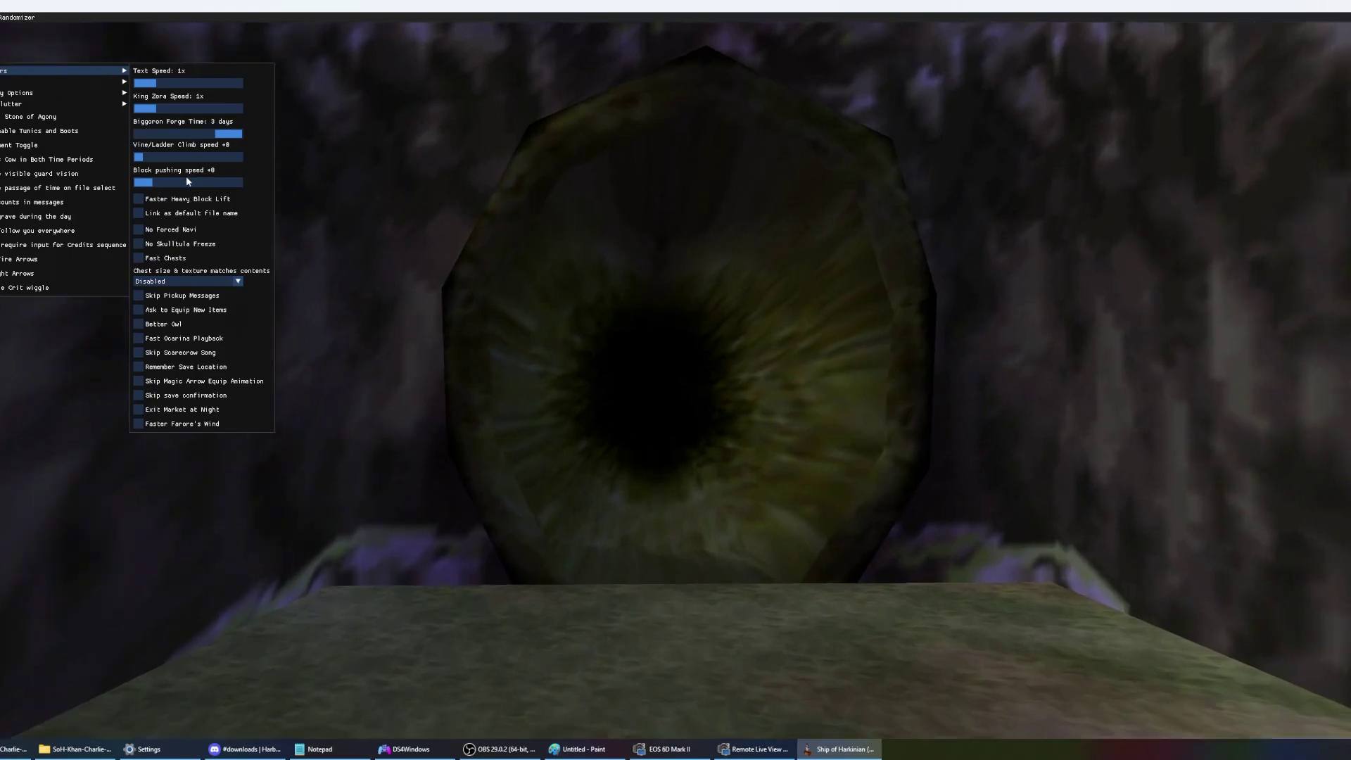
left_click(187, 181)
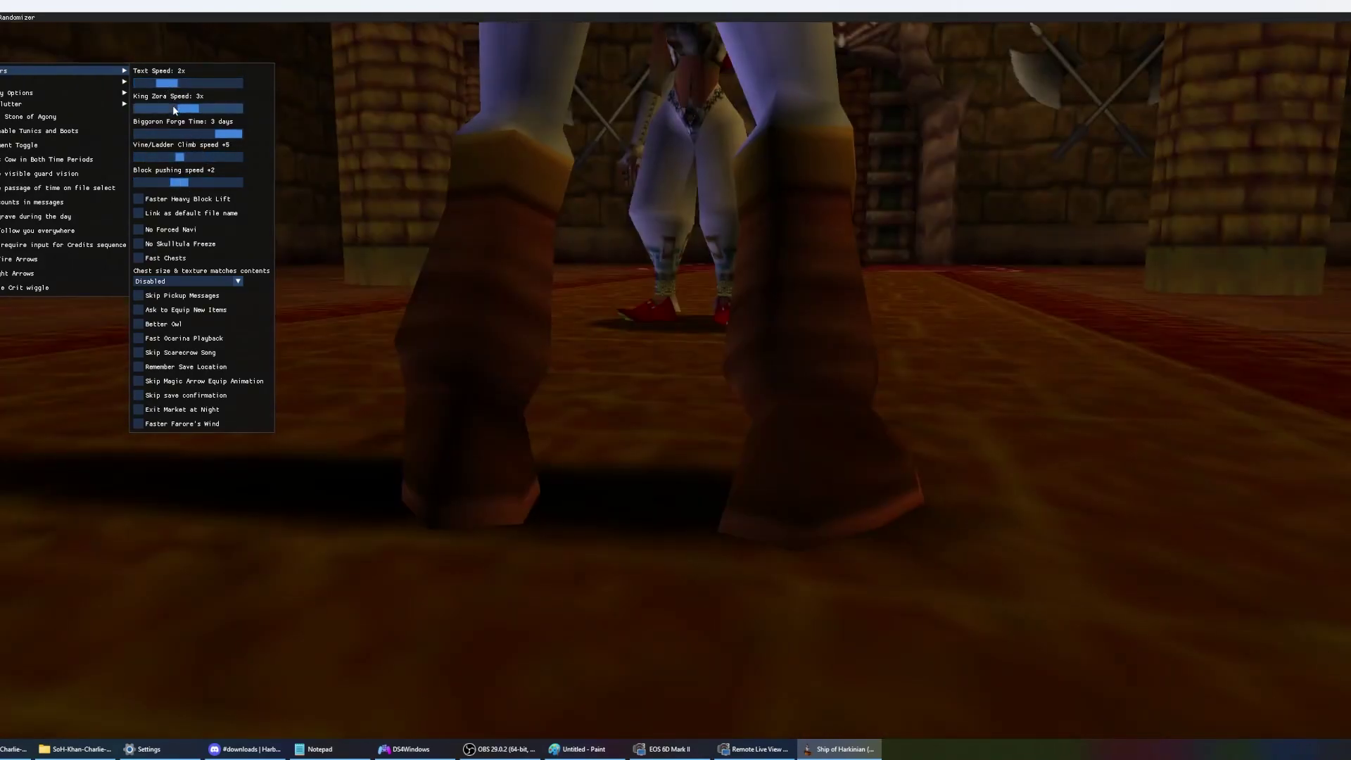
mouse_move(68, 109)
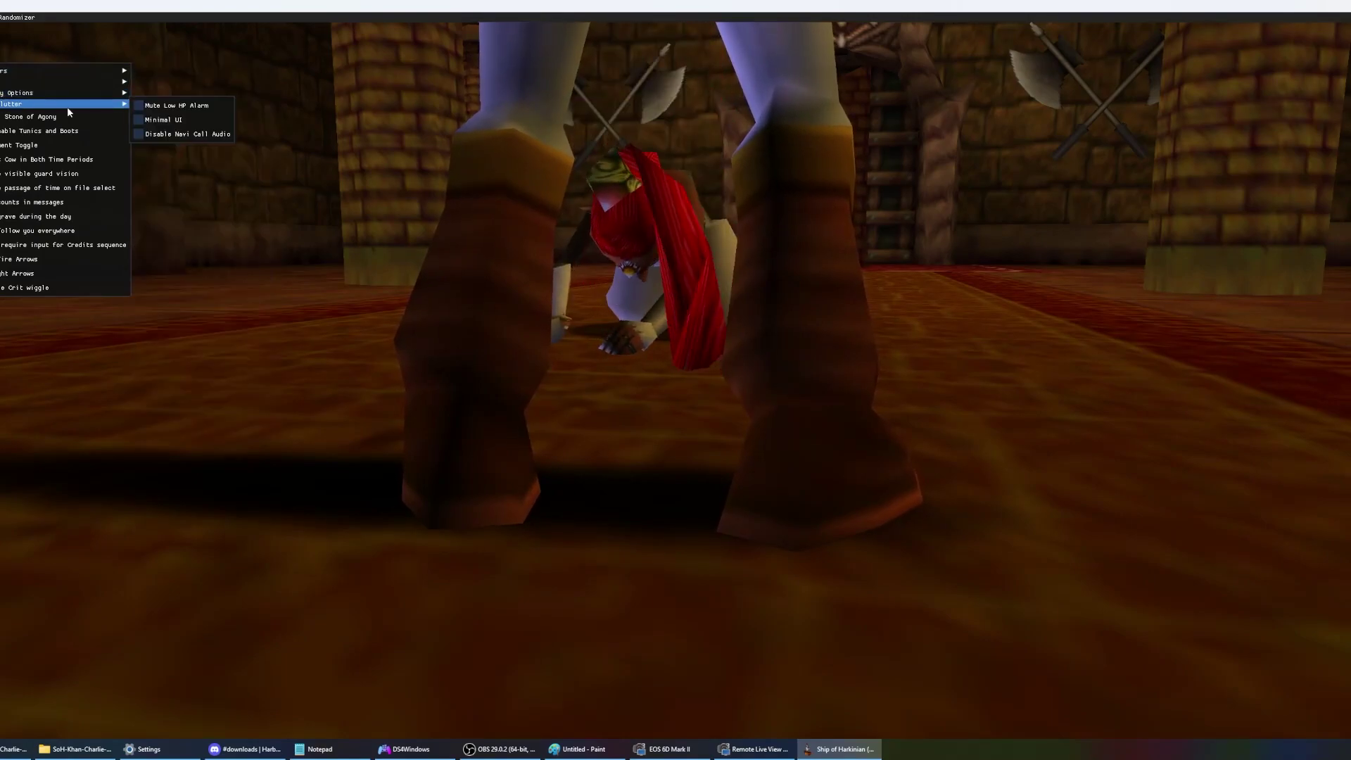
mouse_move(99, 91)
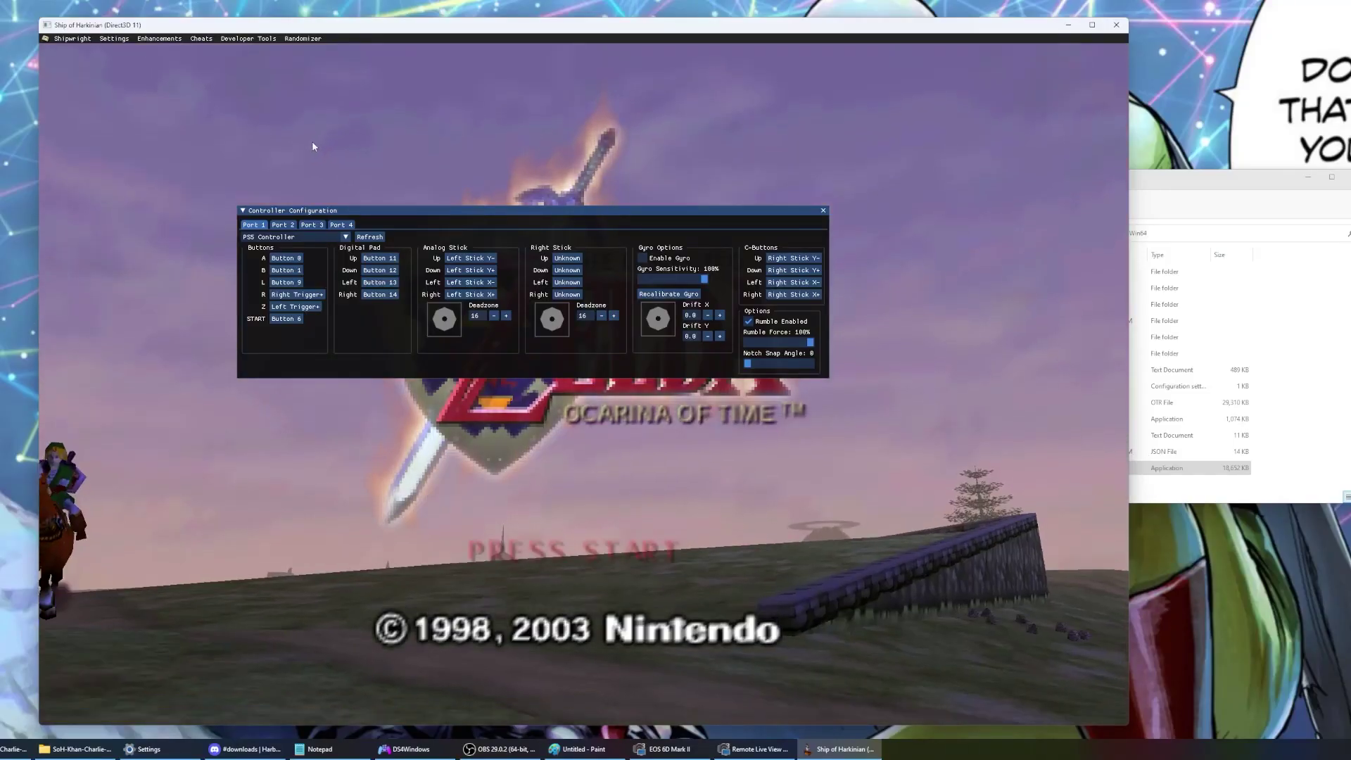
Move the Controller Configuration panel right and rebind C-Up and C-Down to a controller button
left_click_drag(571, 214, 642, 210)
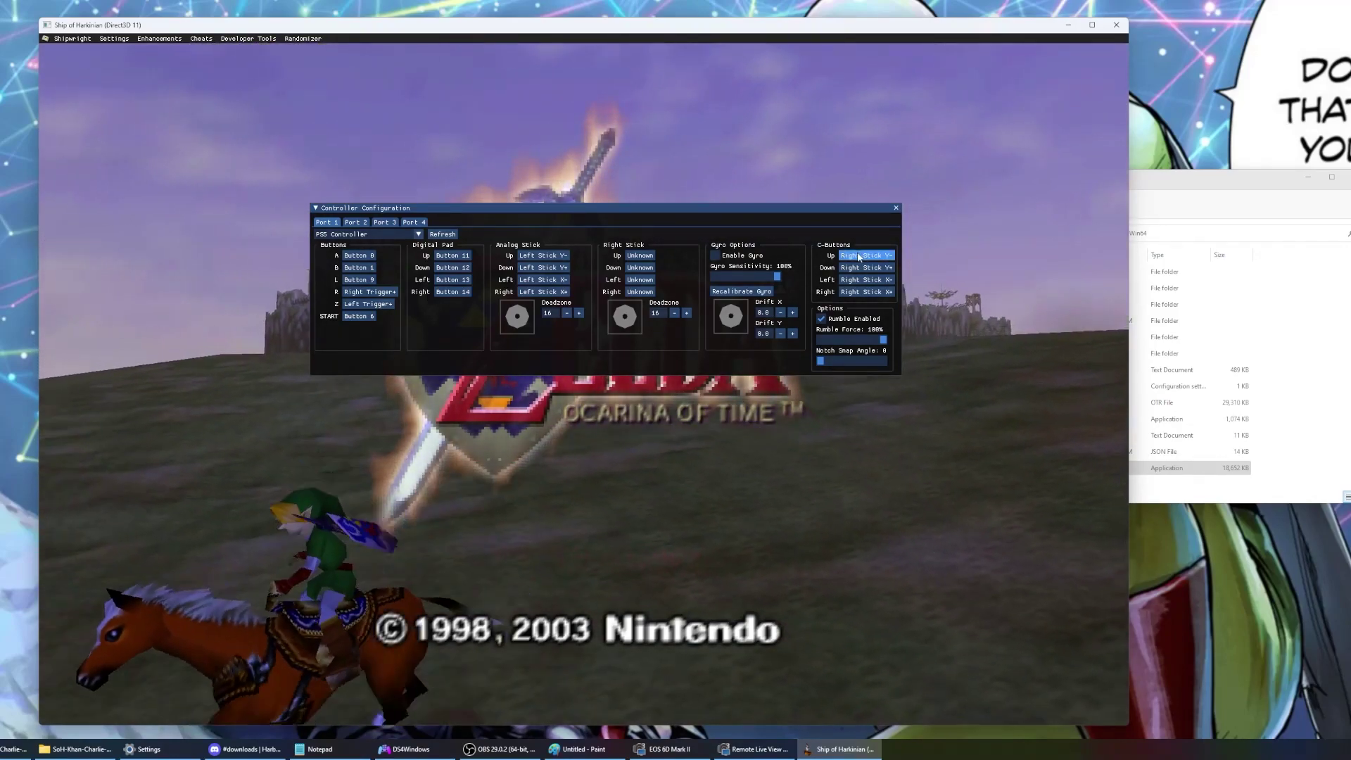
left_click(865, 269)
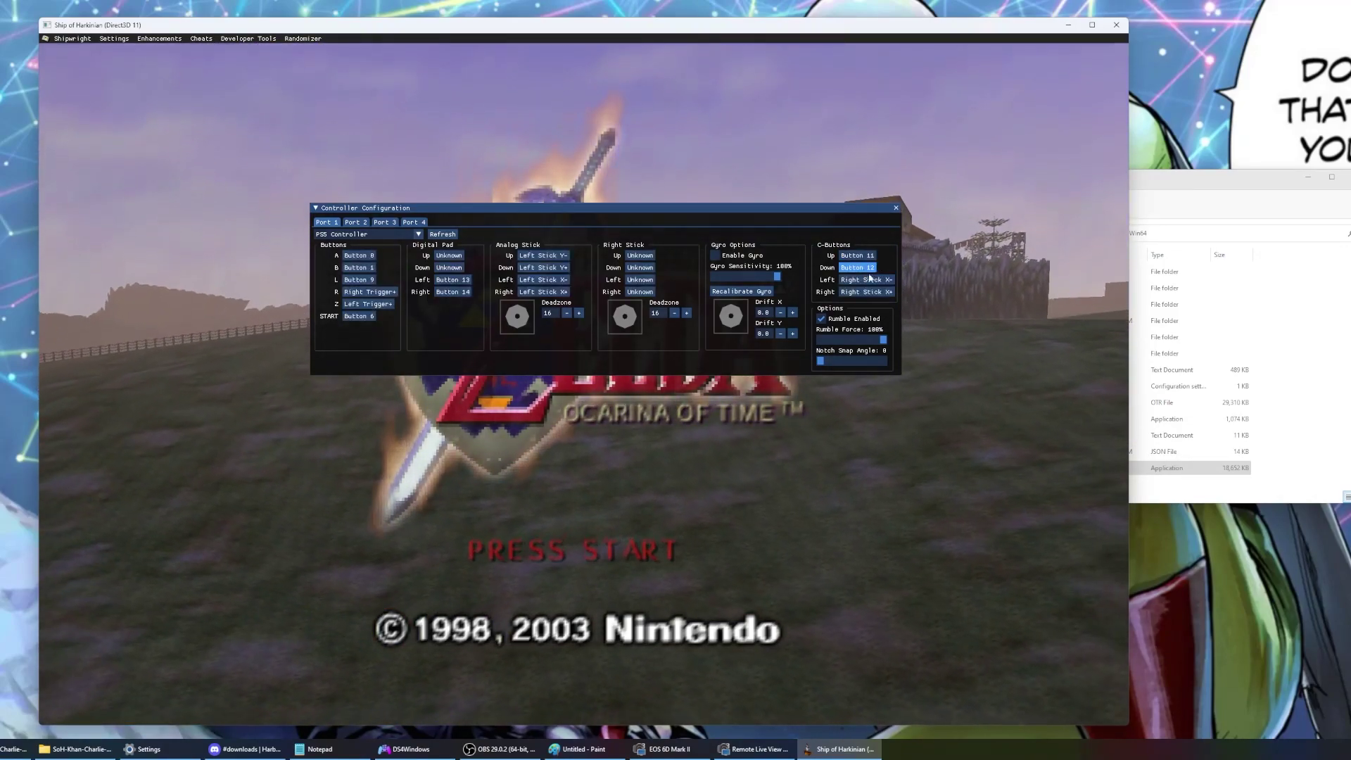